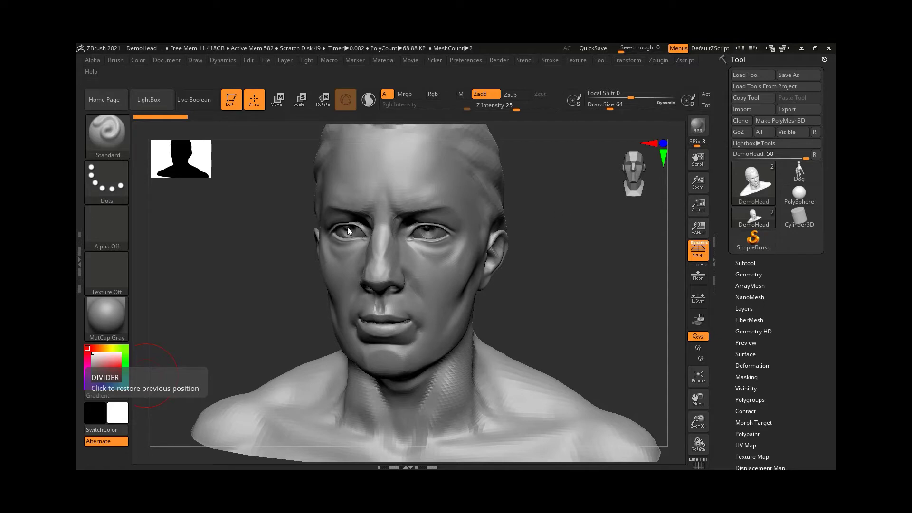
Set the Standard brush's draw size to 49.
click(107, 134)
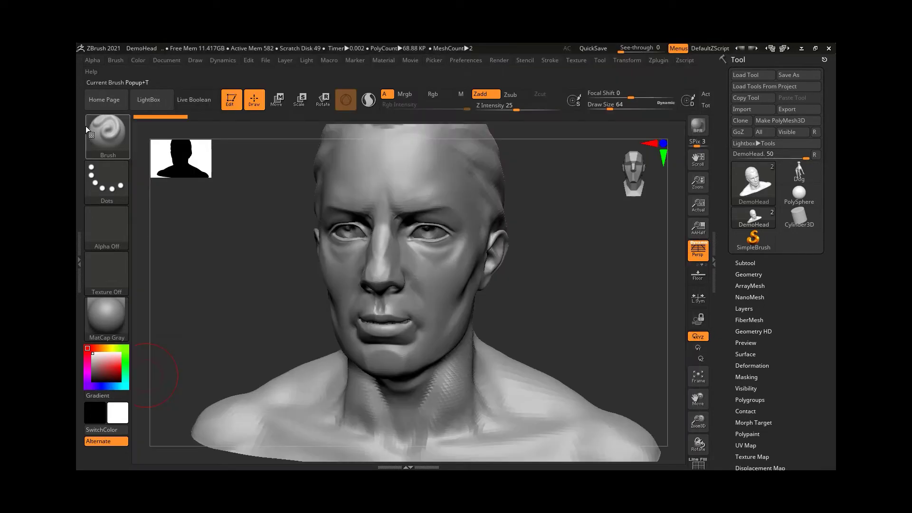
drag(587, 311, 544, 317)
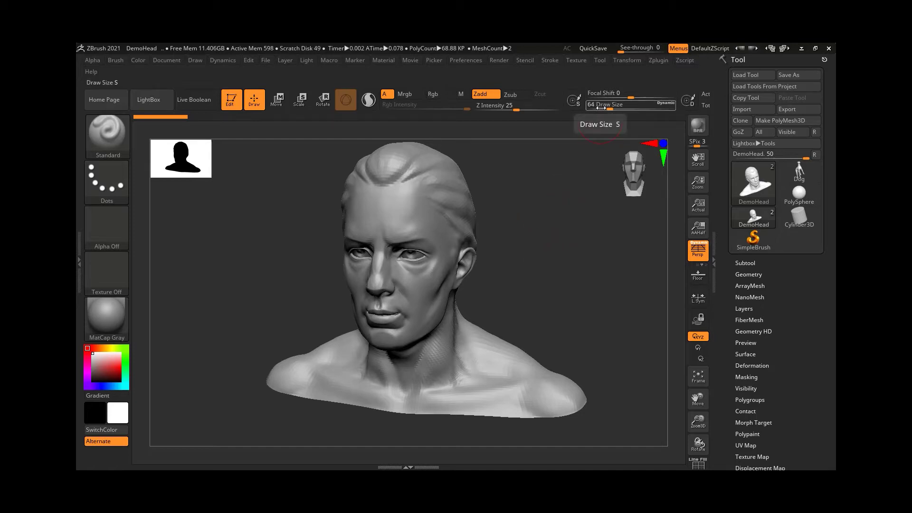
key(s)
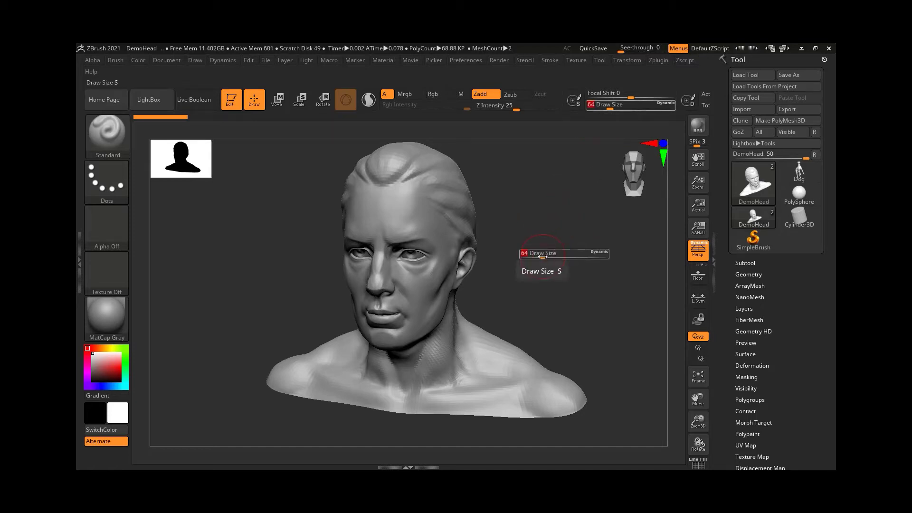
drag(542, 256, 534, 257)
key(s)
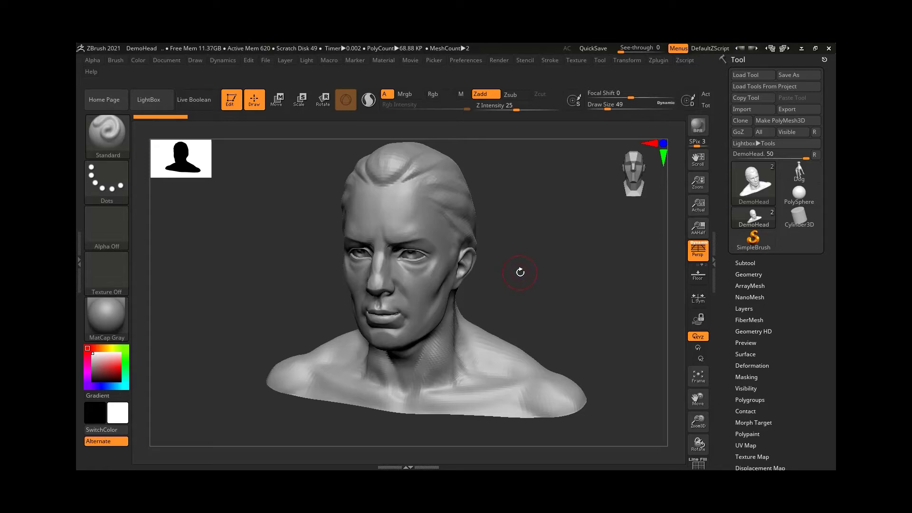
Try a Standard brush stroke across the bust's shoulder and undo it.
key(ctrl)
key(ctrl)
key(ctrl+shift)
key(shift)
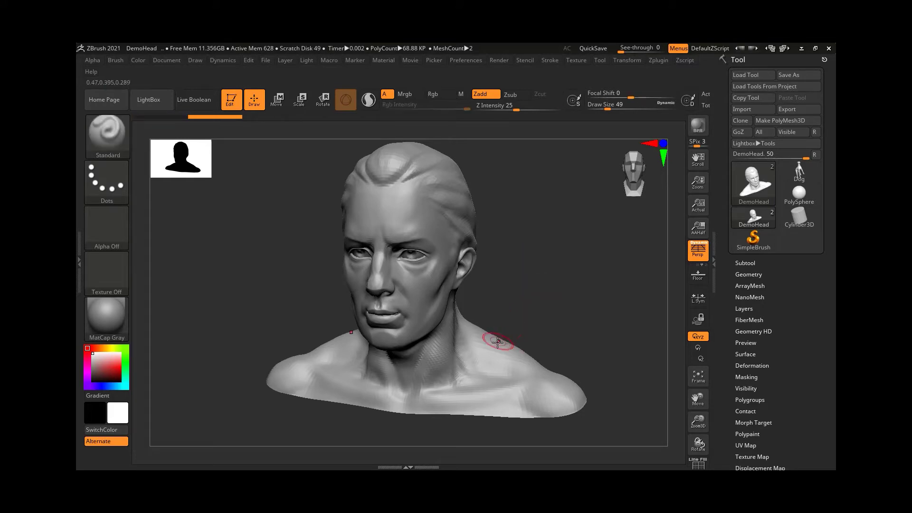
mouse_move(496, 357)
mouse_down()
mouse_move(476, 341)
mouse_move(519, 386)
mouse_move(413, 259)
mouse_move(489, 401)
mouse_move(433, 332)
mouse_up()
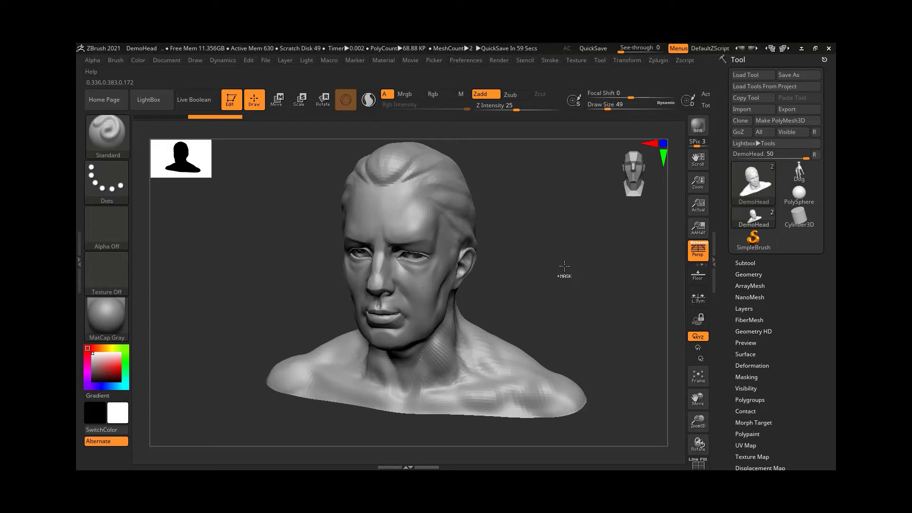
key(ctrl+z)
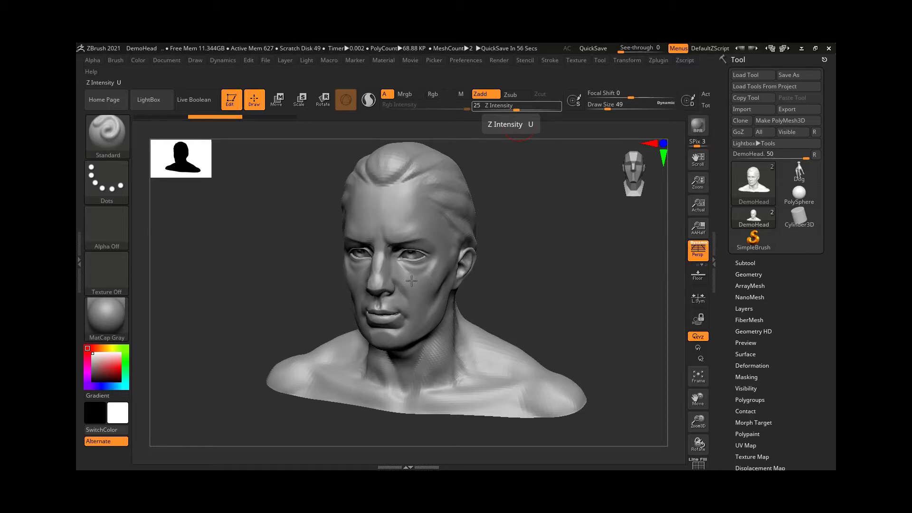
Try strokes down the face at a Z Intensity of 25 and at a higher one, and undo the stronger stroke.
drag(404, 192, 438, 313)
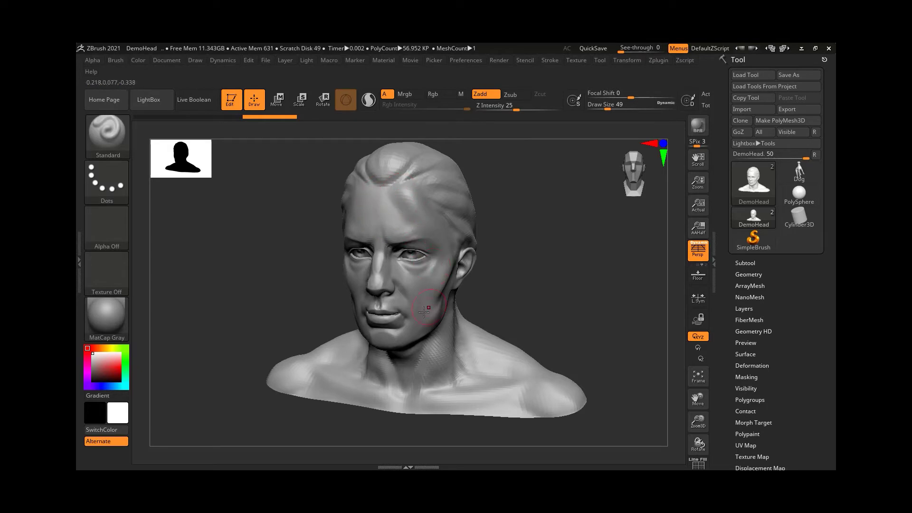
drag(523, 109, 568, 110)
mouse_move(368, 191)
mouse_down()
mouse_move(364, 266)
mouse_move(441, 383)
mouse_move(498, 402)
mouse_move(522, 399)
mouse_up()
drag(613, 299, 543, 301)
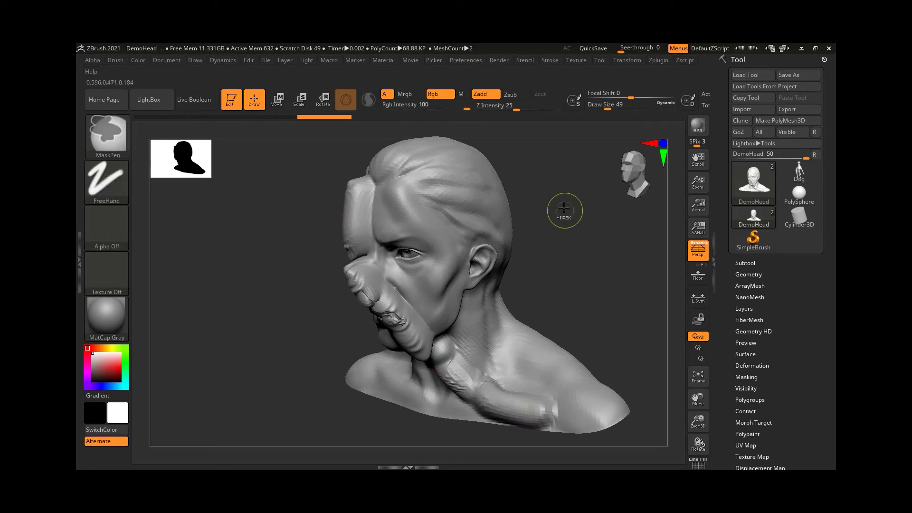
key(ctrl+z)
Set the Z Intensity to 7 and sculpt a light stroke down the forehead and nose.
mouse_move(523, 106)
mouse_down()
mouse_move(490, 116)
mouse_move(498, 116)
mouse_up()
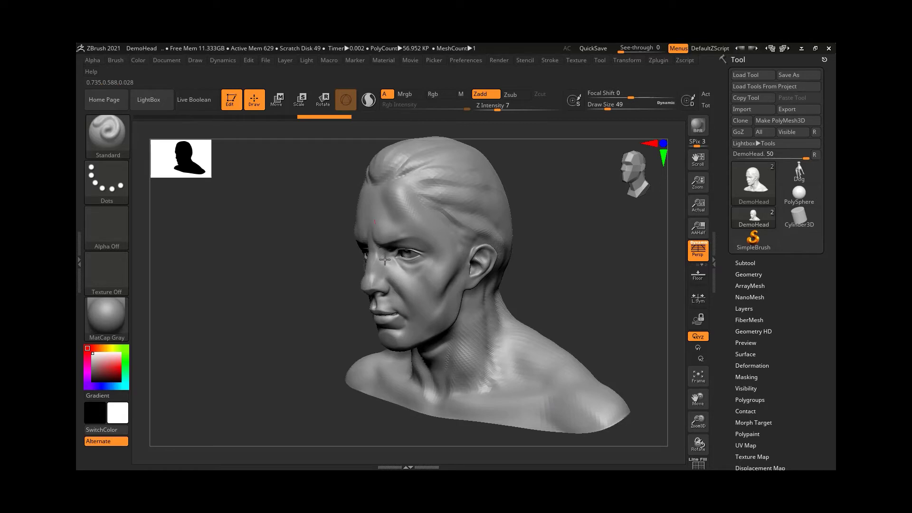
mouse_move(372, 210)
mouse_down()
mouse_move(378, 262)
mouse_move(367, 245)
mouse_move(374, 259)
mouse_move(373, 220)
mouse_move(381, 263)
mouse_move(394, 268)
mouse_up()
mouse_move(550, 271)
mouse_down()
mouse_move(580, 267)
mouse_move(551, 264)
mouse_move(546, 216)
mouse_up()
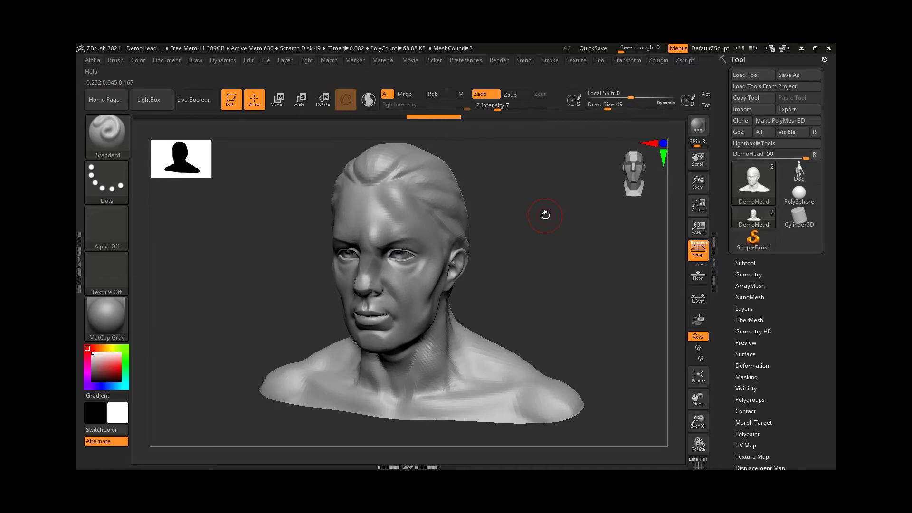
Set the Z Intensity to 33 and reduce the draw size to 37 for sculpting the shoulder.
drag(533, 293, 576, 266)
drag(249, 305, 317, 245)
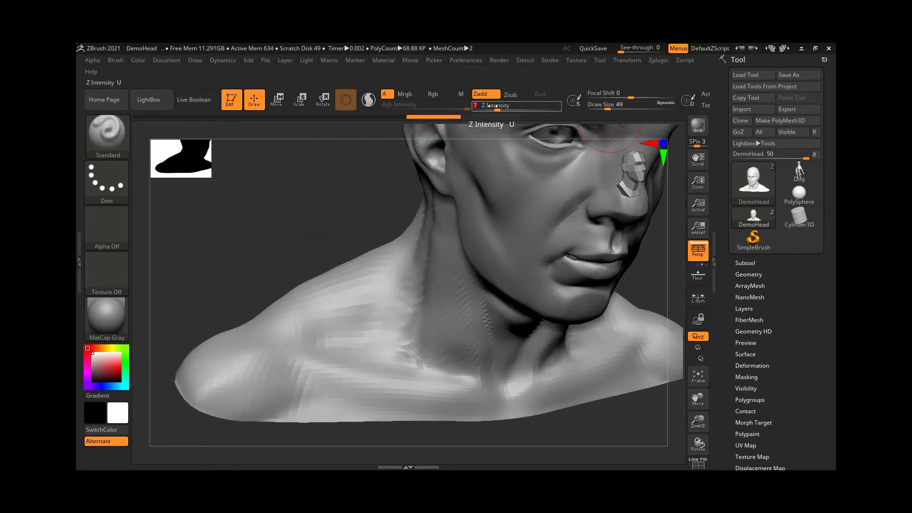
text(0)
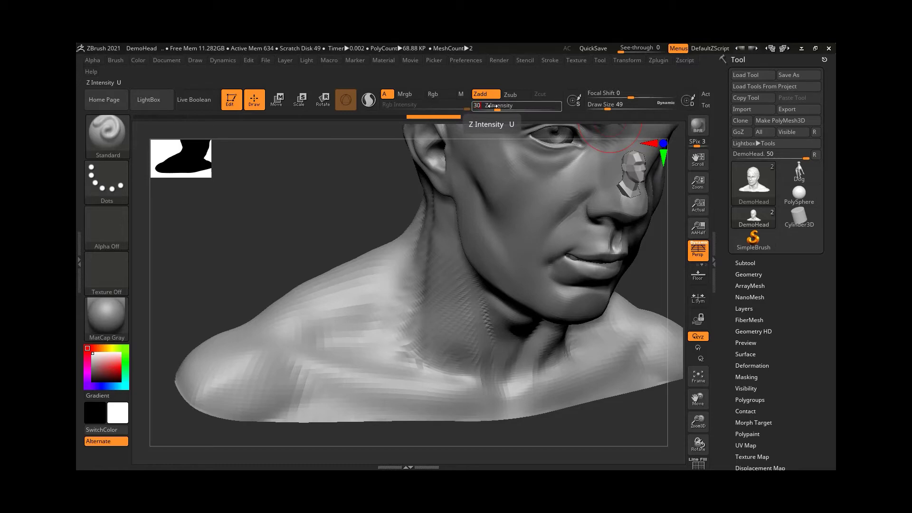
key(BackSpace)
text(3)
key(Return)
key(bracketleft)
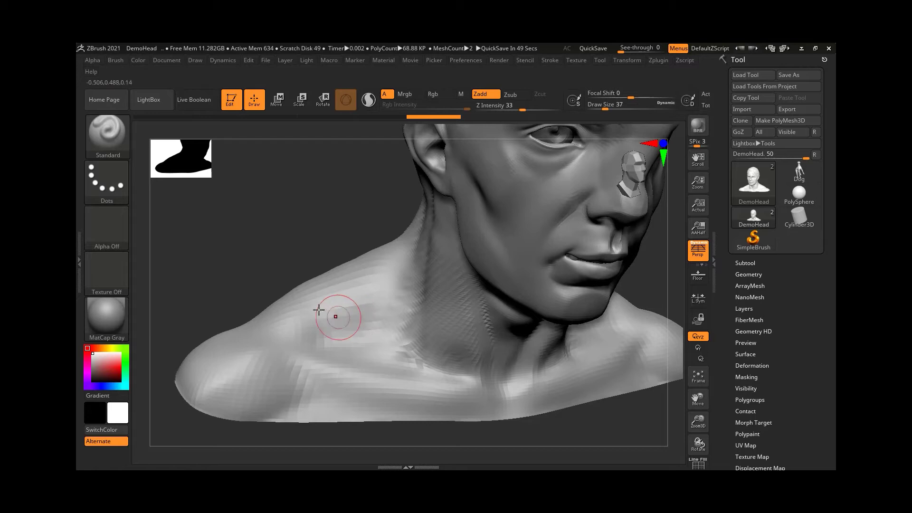
Try strokes across the shoulder before and after lowering the Focal Shift to a negative value, undoing each one.
mouse_move(320, 305)
mouse_down()
mouse_move(385, 383)
mouse_move(306, 301)
mouse_move(392, 394)
mouse_up()
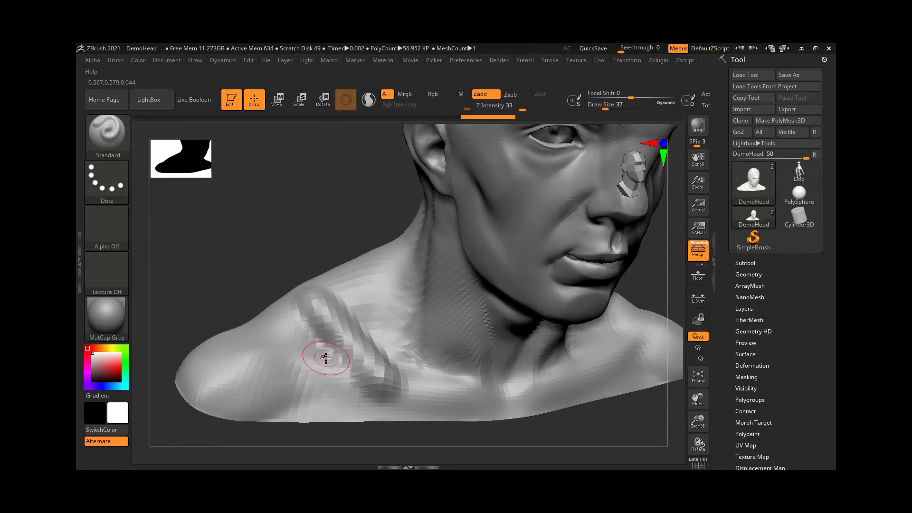
key(ctrl+z)
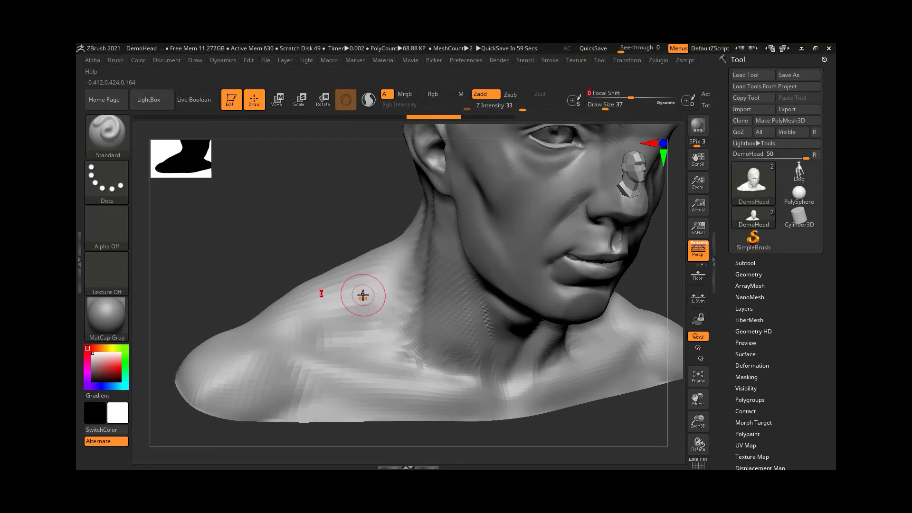
key(o)
drag(363, 298, 332, 296)
mouse_move(327, 297)
mouse_down()
mouse_move(399, 297)
mouse_move(322, 297)
mouse_up()
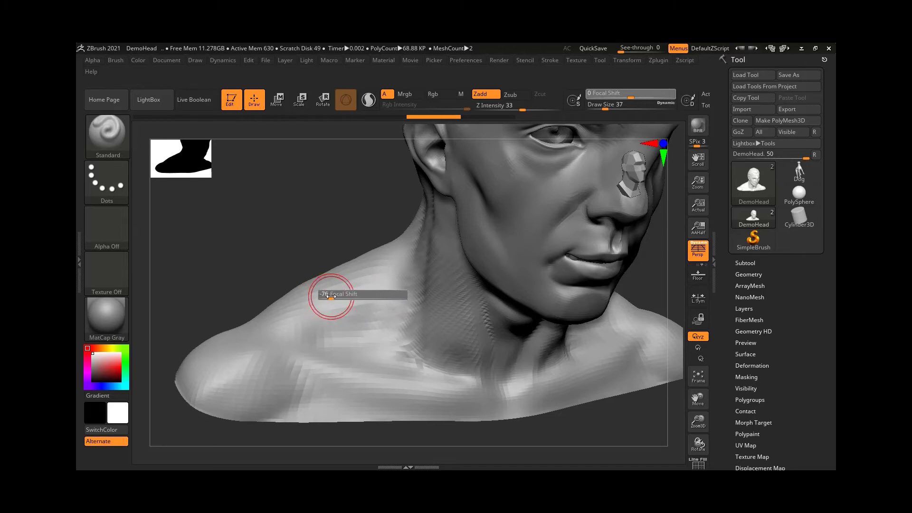
mouse_move(320, 296)
mouse_down()
mouse_move(381, 380)
mouse_move(337, 292)
mouse_up()
key(ctrl+z)
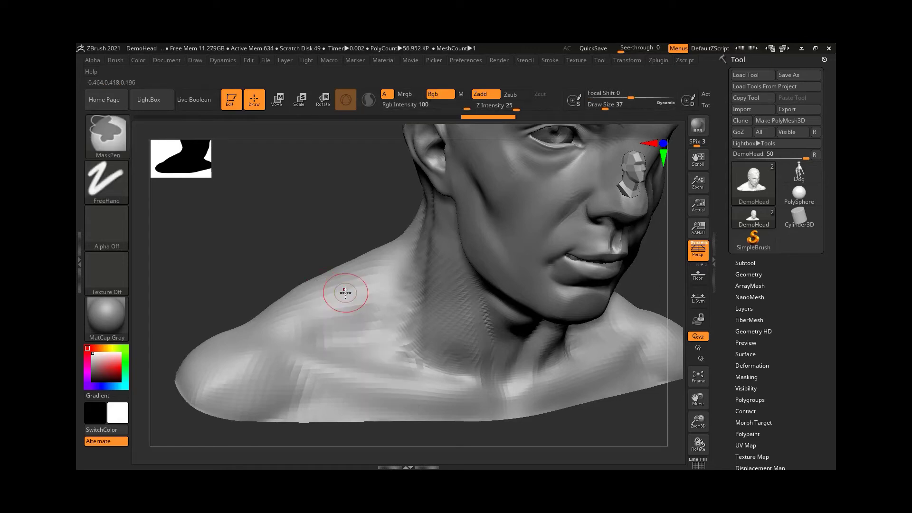
Set the Focal Shift to 69 and sculpt strokes across the shoulder, neck and cheek.
key(o)
drag(344, 291, 404, 297)
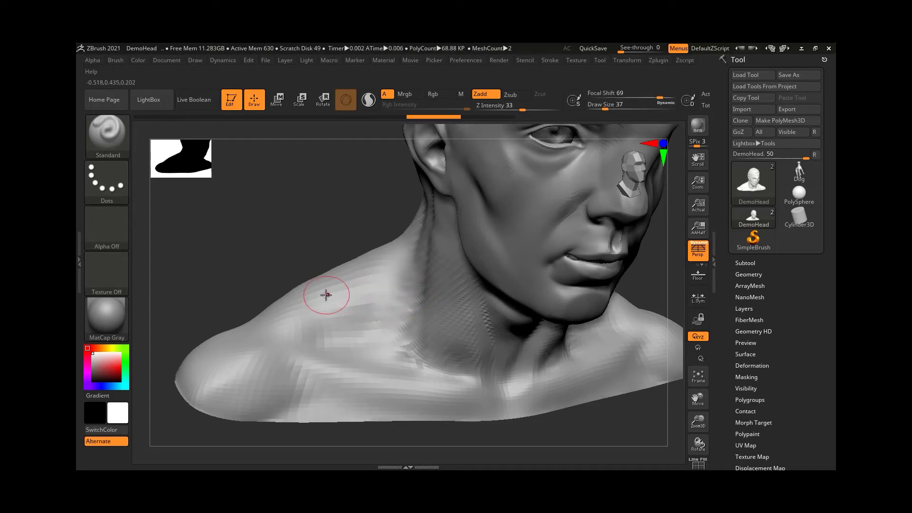
mouse_move(330, 287)
mouse_down()
mouse_move(352, 312)
mouse_move(370, 364)
mouse_move(414, 402)
mouse_up()
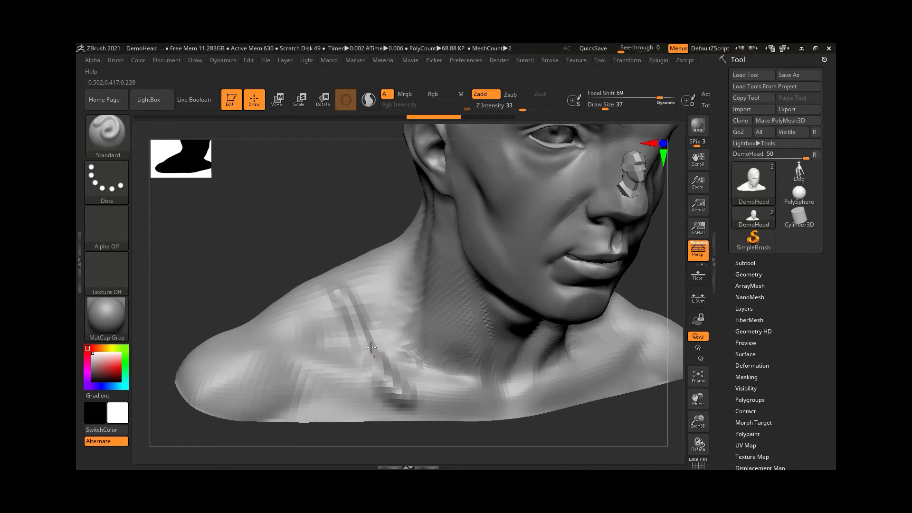
mouse_move(316, 288)
mouse_down()
mouse_move(304, 297)
mouse_move(291, 358)
mouse_move(223, 381)
mouse_move(235, 330)
mouse_move(315, 381)
mouse_move(373, 362)
mouse_move(401, 278)
mouse_move(482, 390)
mouse_move(459, 297)
mouse_move(522, 190)
mouse_move(551, 252)
mouse_move(532, 314)
mouse_move(480, 148)
mouse_up()
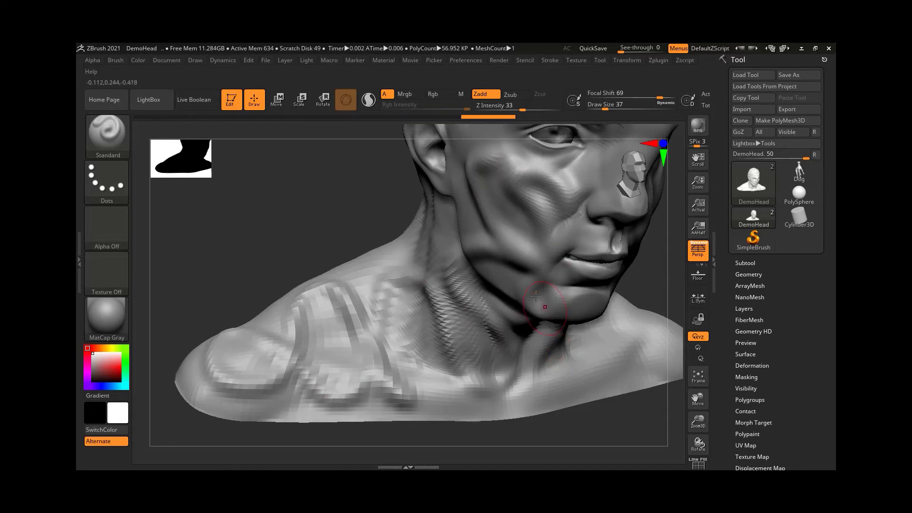
alt+right_drag(530, 267, 555, 272)
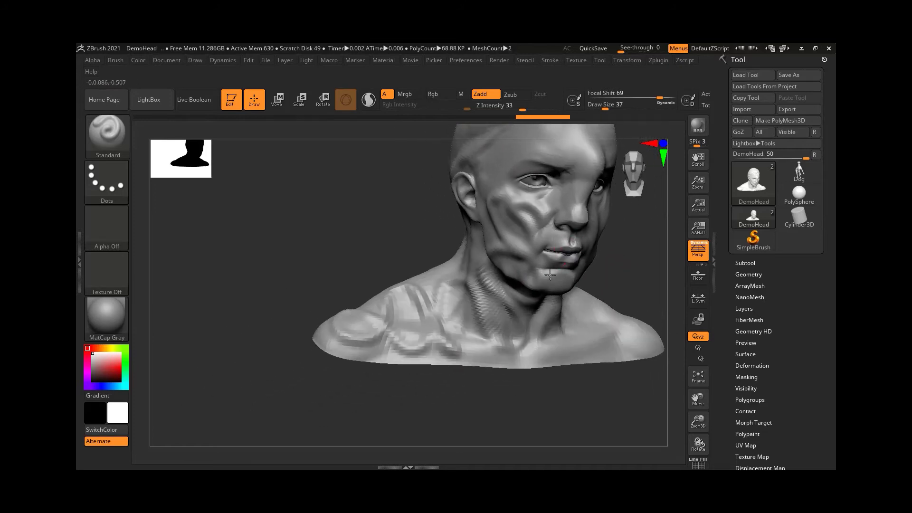
right_drag(613, 266, 579, 299)
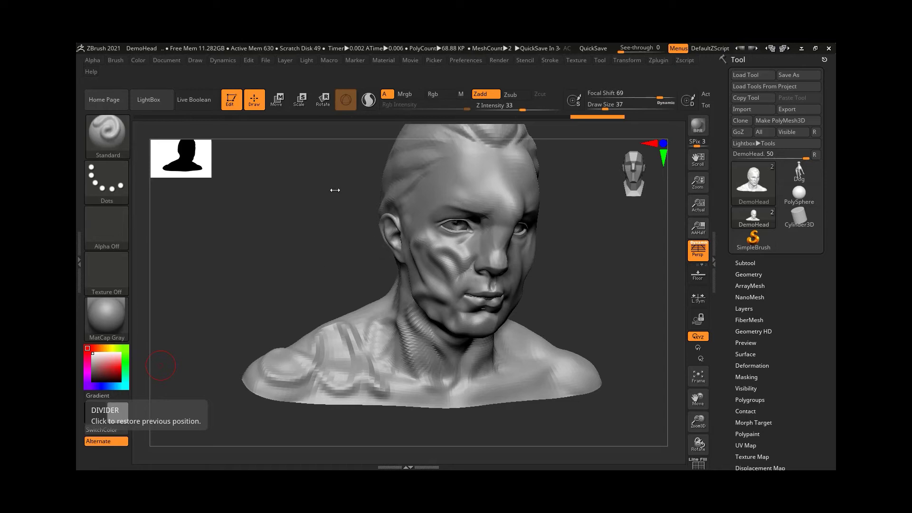
Restore the bust to the start of its undo history and undo the extra test strokes near the ear.
click(140, 118)
drag(325, 291, 367, 313)
ctrl+right_drag(443, 229, 434, 258)
mouse_move(409, 292)
mouse_down()
mouse_move(439, 292)
mouse_move(448, 346)
mouse_up()
key(ctrl+z)
key(ctrl+z)
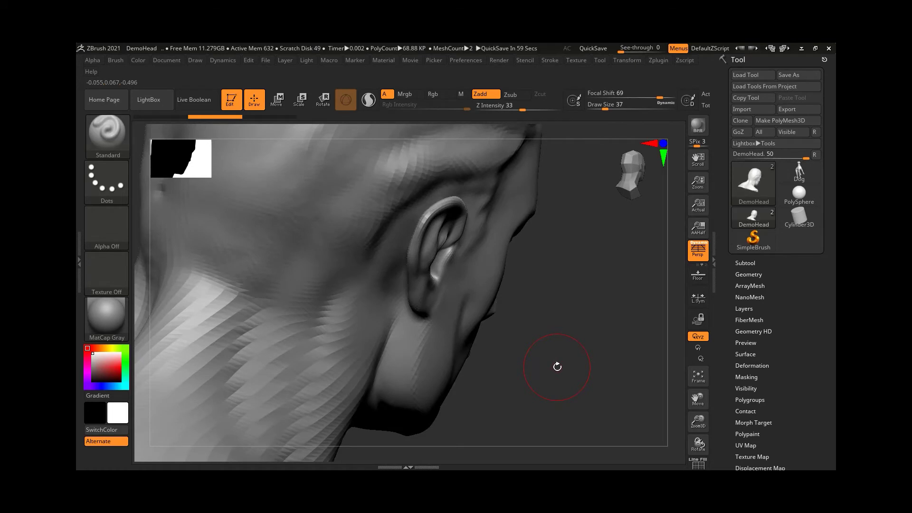
Select the Clay brush, reduce the draw size to 21 and sculpt inside the ear.
key(b)
key(c)
key(l)
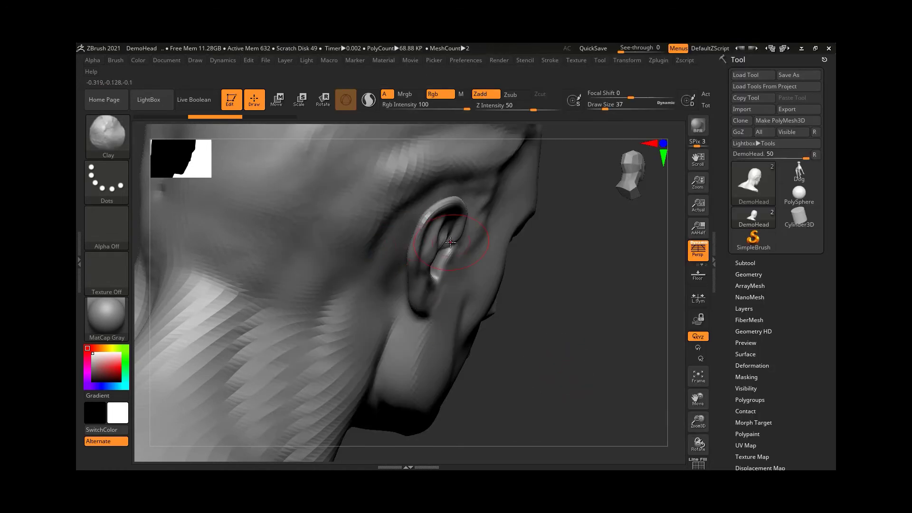
drag(509, 285, 446, 204)
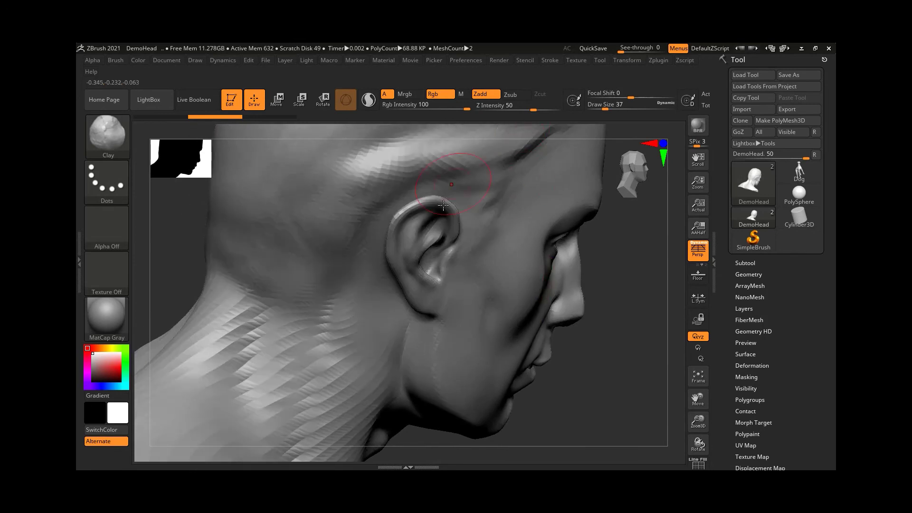
mouse_move(416, 229)
mouse_down()
mouse_move(401, 252)
mouse_move(404, 214)
mouse_move(409, 259)
mouse_move(422, 217)
mouse_move(396, 243)
mouse_move(435, 231)
mouse_up()
drag(595, 352, 626, 359)
drag(482, 232, 498, 265)
mouse_move(442, 291)
mouse_down()
mouse_move(451, 293)
mouse_move(441, 289)
mouse_up()
Undo and redo the Clay stroke to compare the back of the ear, finishing with the stroke undone.
key(ctrl+z)
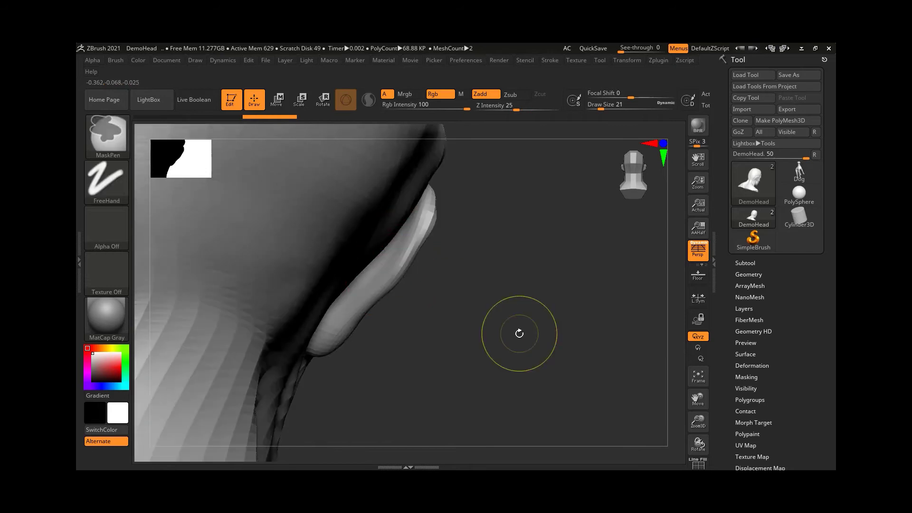
drag(519, 321, 517, 318)
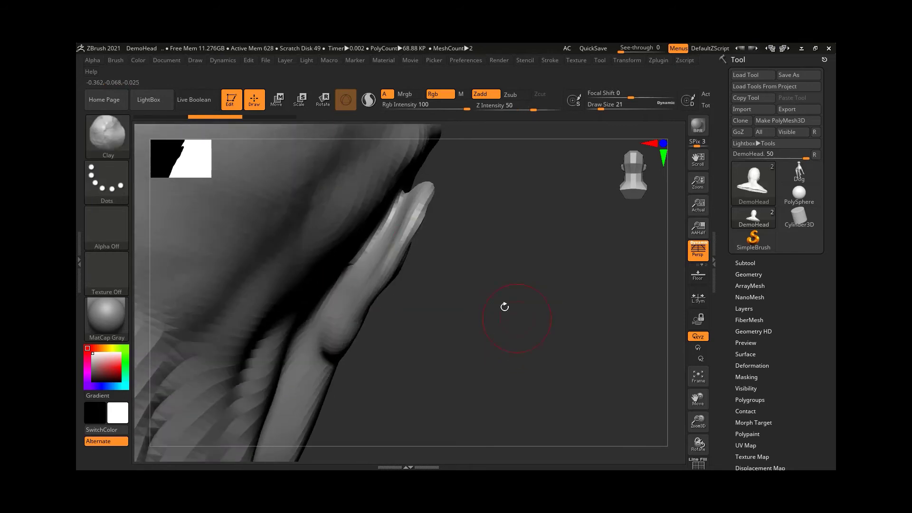
key(ctrl+shift+z)
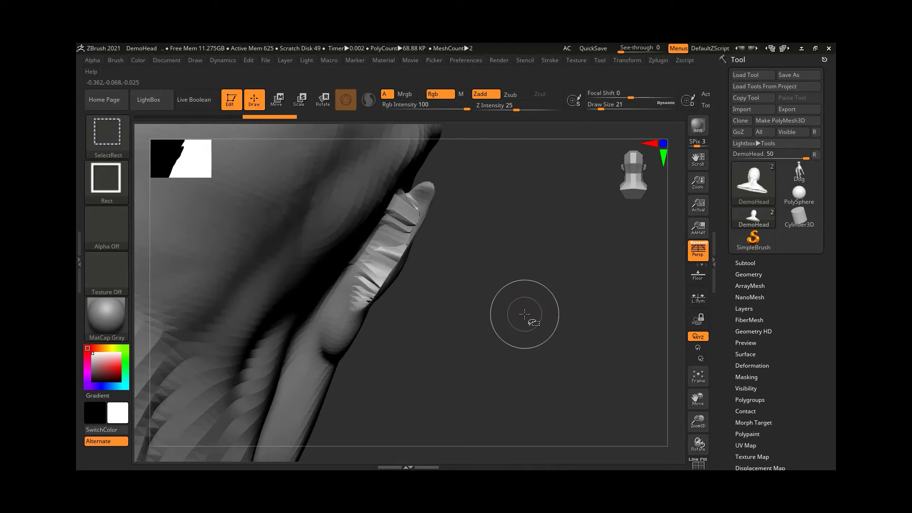
key(ctrl+z)
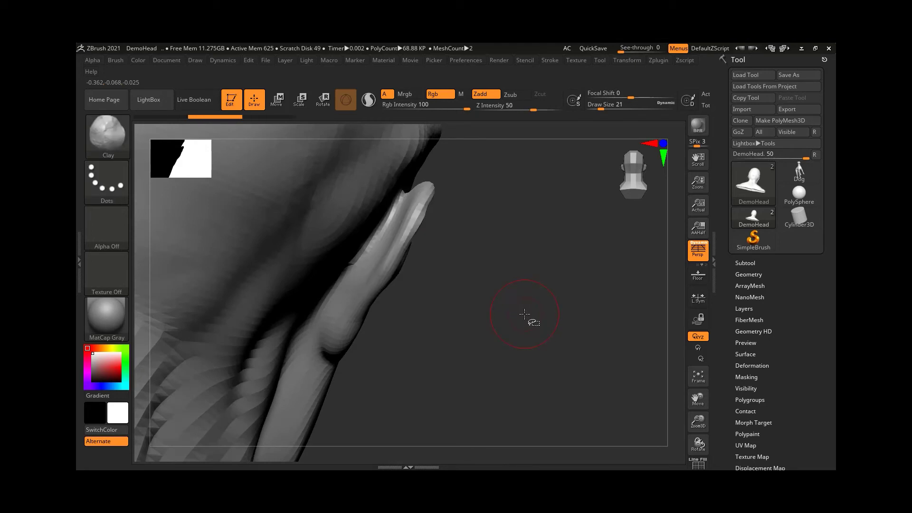
drag(536, 334, 396, 242)
mouse_move(596, 377)
mouse_down()
mouse_move(608, 379)
mouse_move(549, 365)
mouse_up()
key(ctrl+shift+z)
drag(640, 408, 670, 408)
key(ctrl+shift+z)
key(ctrl+shift+z)
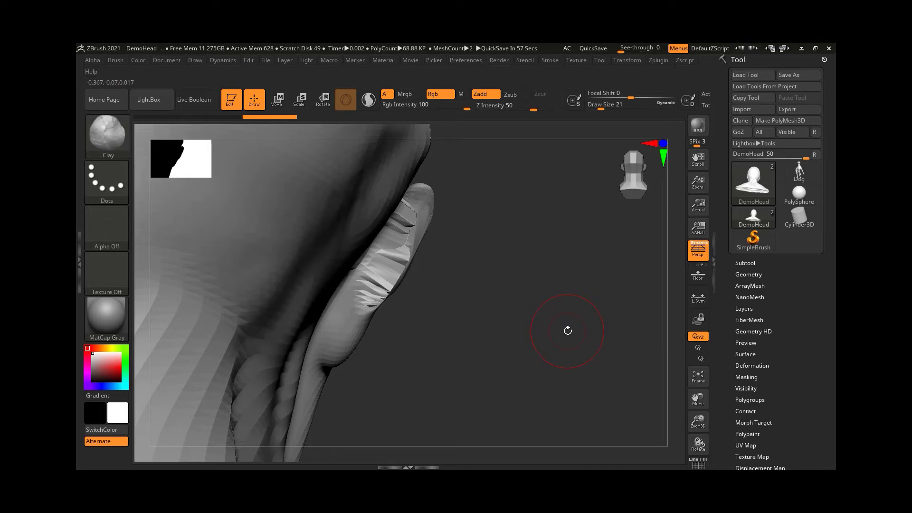
key(ctrl+z)
mouse_move(584, 328)
alt+mouse_down()
mouse_move(487, 329)
mouse_move(523, 330)
mouse_move(522, 295)
mouse_move(519, 313)
mouse_move(498, 311)
alt+mouse_up()
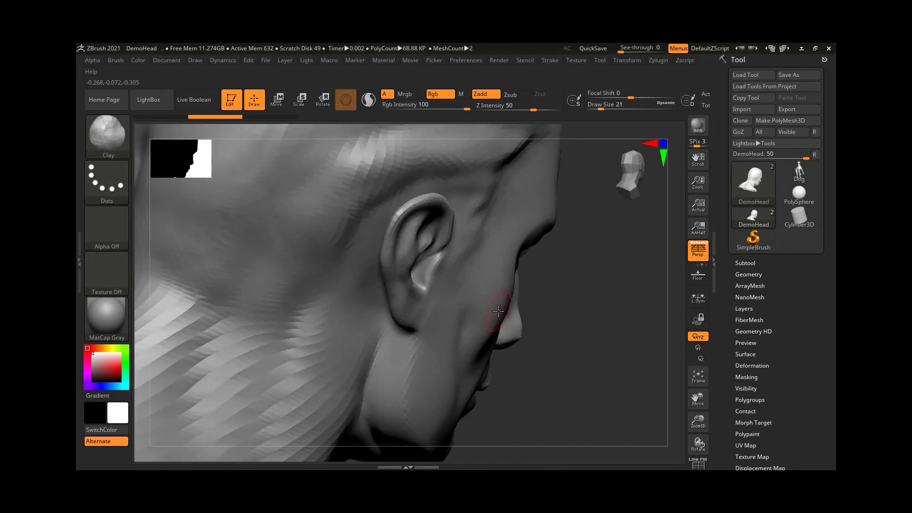
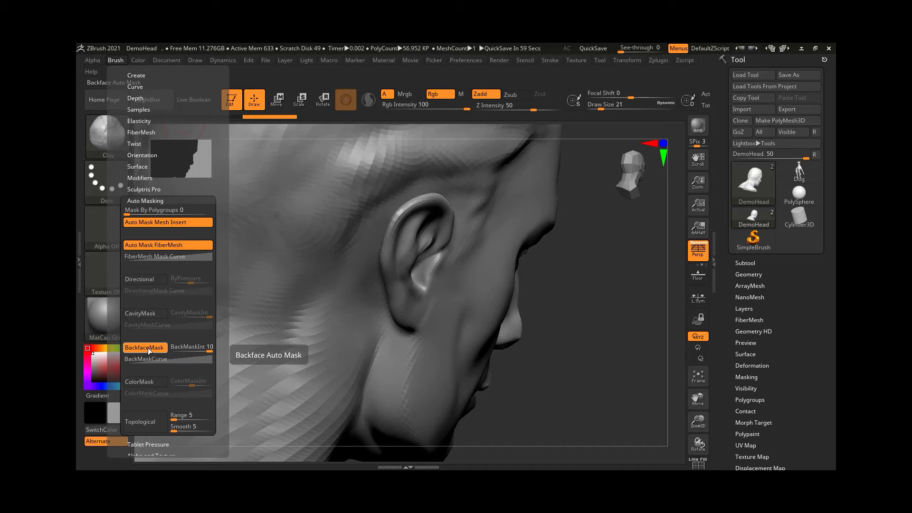
Enable BackfaceMask in the Clay brush's Auto Masking settings for sculpting the thin ear.
click(147, 348)
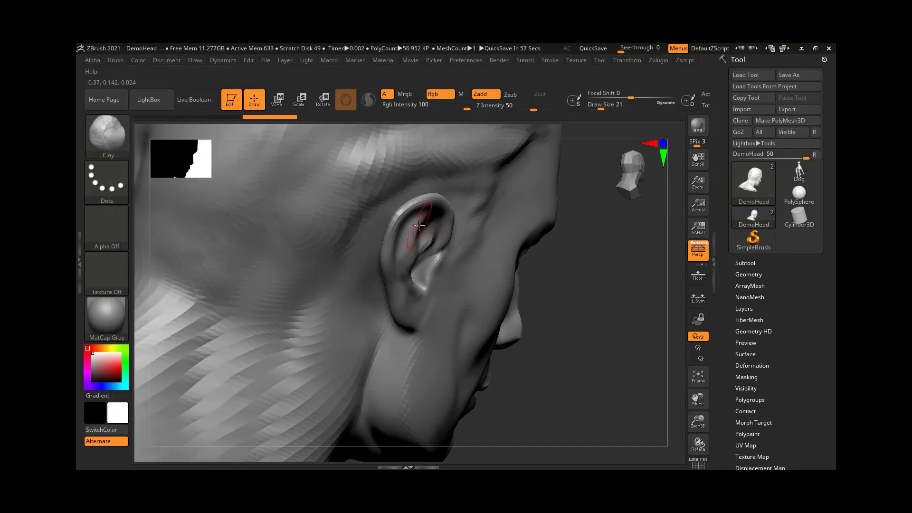
drag(616, 301, 475, 281)
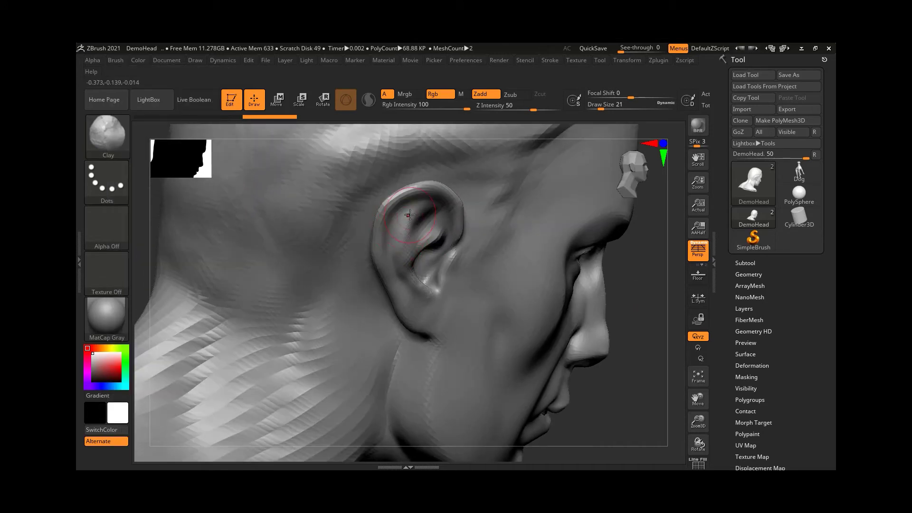
Sculpt inside the ear with the Clay brush under backface masking, inspect the back of the ear and undo the strokes.
mouse_move(398, 227)
mouse_down()
mouse_move(411, 203)
mouse_move(383, 227)
mouse_up()
drag(590, 389, 628, 395)
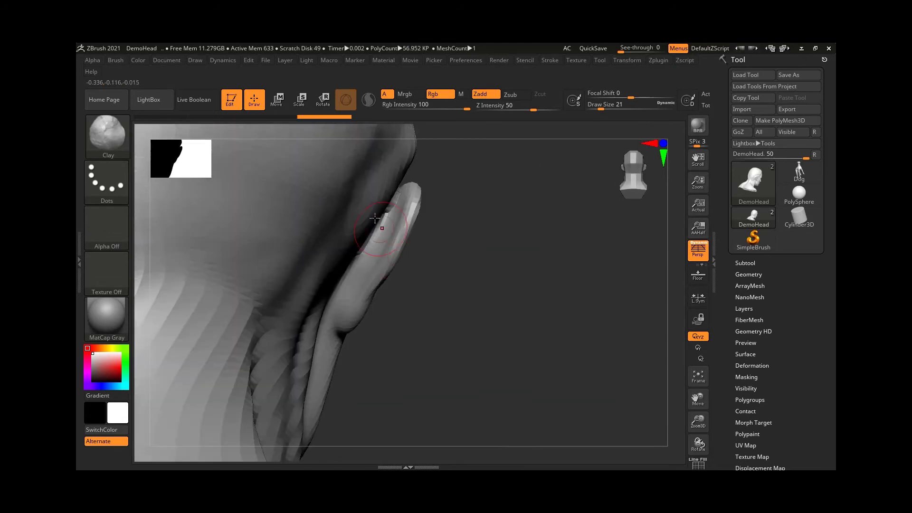
drag(543, 293, 487, 289)
mouse_move(403, 205)
mouse_down()
mouse_move(398, 229)
mouse_move(403, 220)
mouse_move(410, 243)
mouse_move(413, 233)
mouse_up()
drag(192, 257, 281, 260)
drag(549, 275, 490, 258)
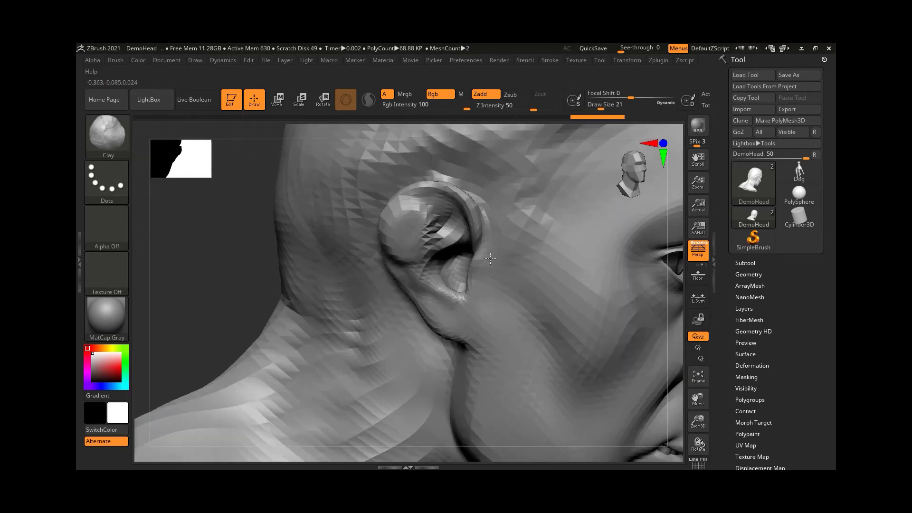
key(ctrl)
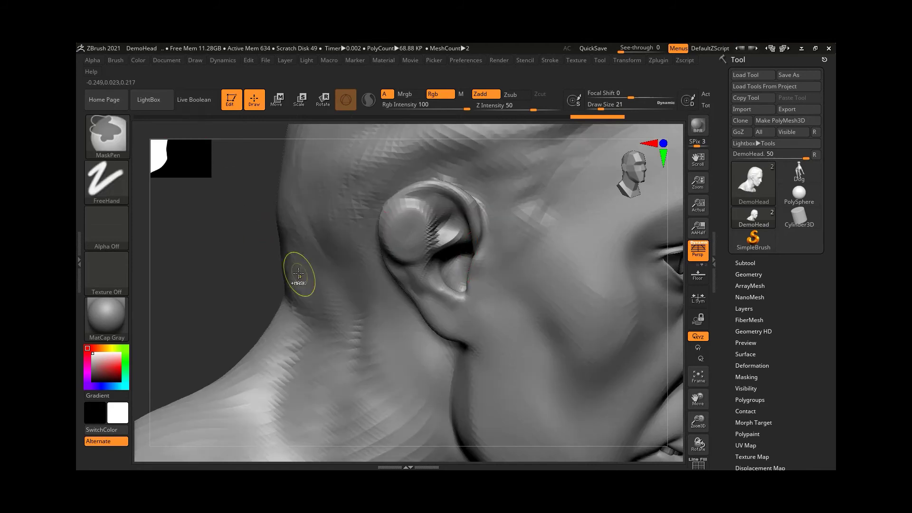
click(144, 117)
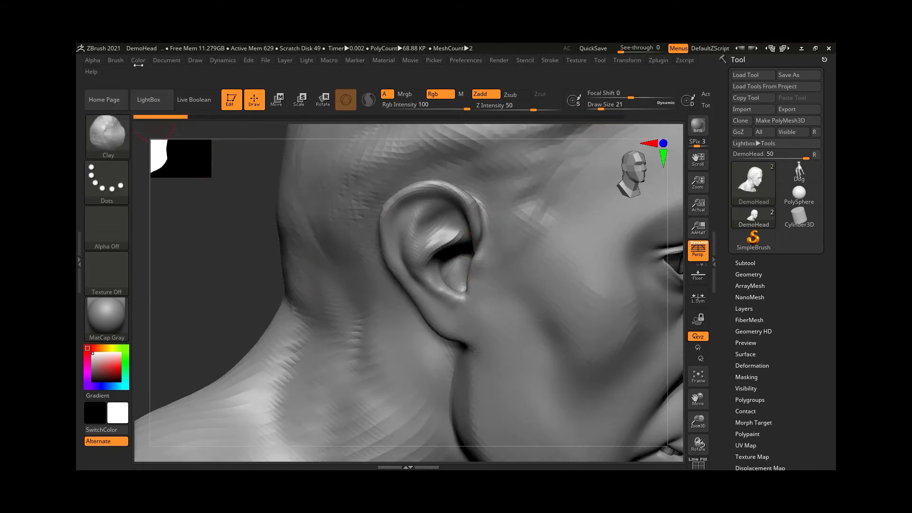
Turn off BackfaceMask in the Clay brush's Auto Masking settings.
click(119, 60)
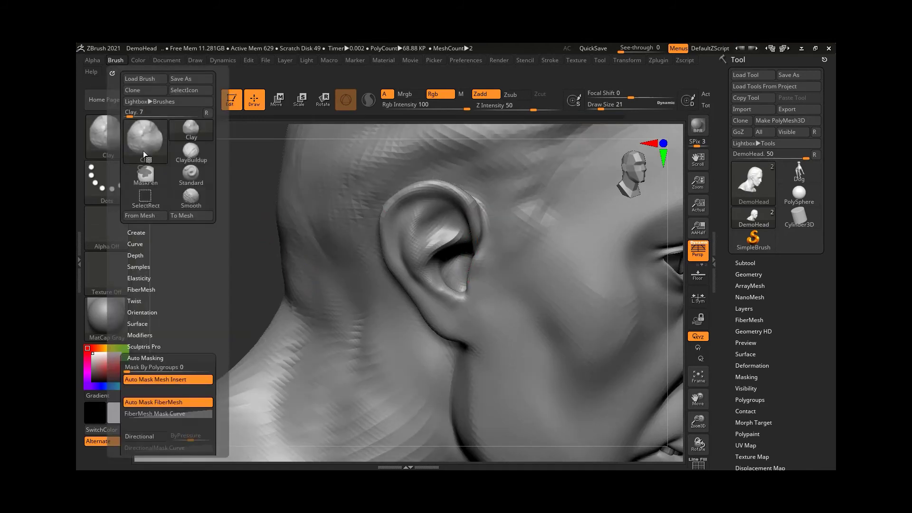
drag(210, 324, 202, 174)
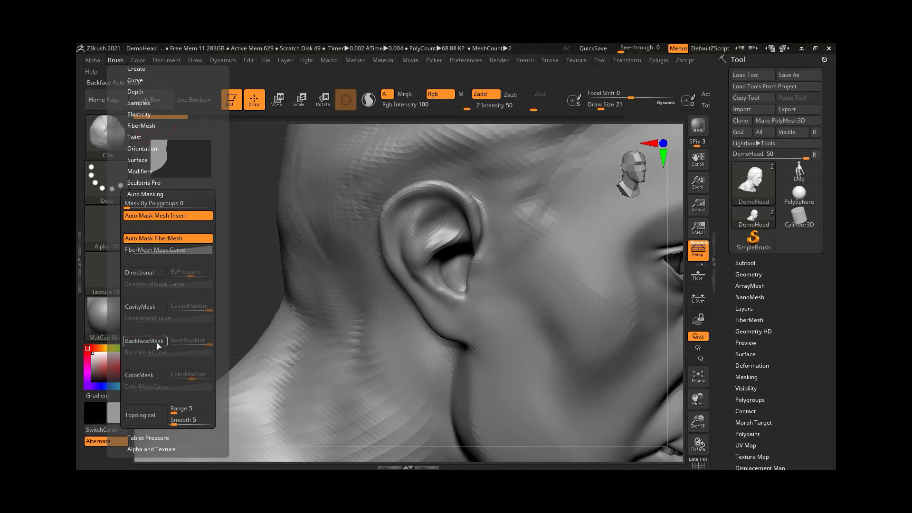
Try a Clay stroke inside the ear without backface masking, inspect the back of the ear and undo it.
mouse_move(404, 230)
mouse_down()
mouse_move(408, 240)
mouse_move(408, 220)
mouse_move(417, 231)
mouse_move(413, 220)
mouse_move(409, 226)
mouse_up()
drag(234, 252, 288, 270)
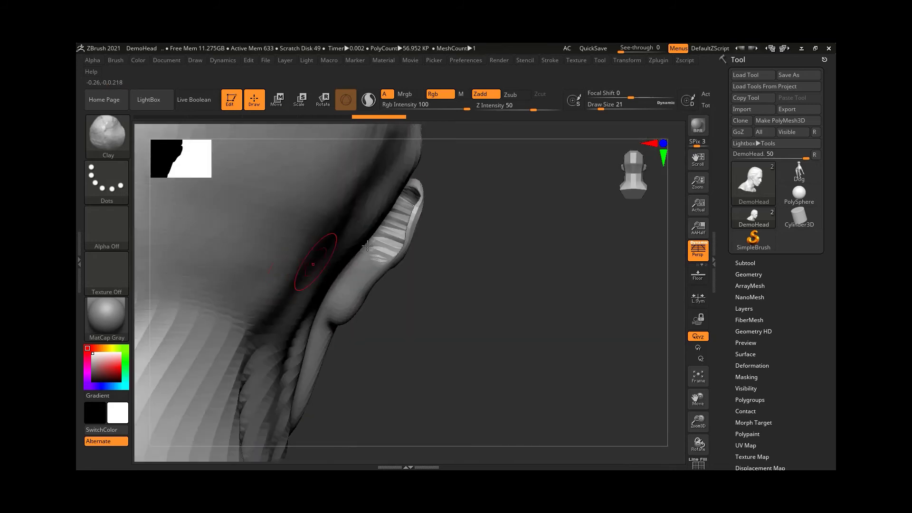
key(ctrl)
key(ctrl+z)
key(ctrl+z)
key(ctrl+z)
key(ctrl+z)
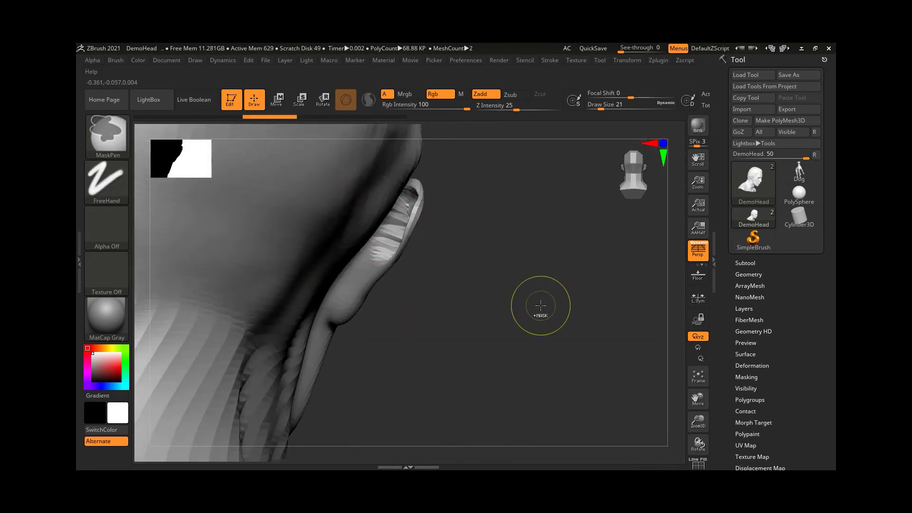
drag(613, 315, 466, 311)
Review the Clay brush's Auto Masking settings and bring the whole bust into view.
click(119, 63)
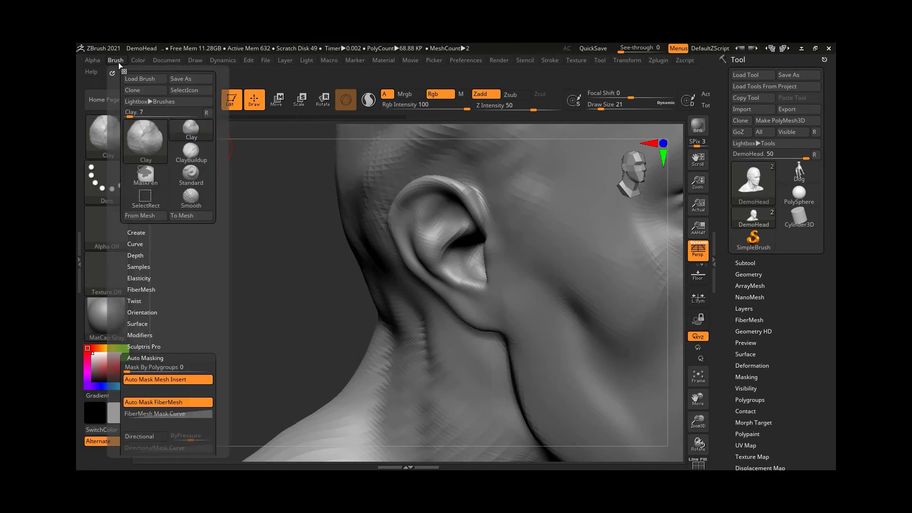
drag(216, 299, 178, 199)
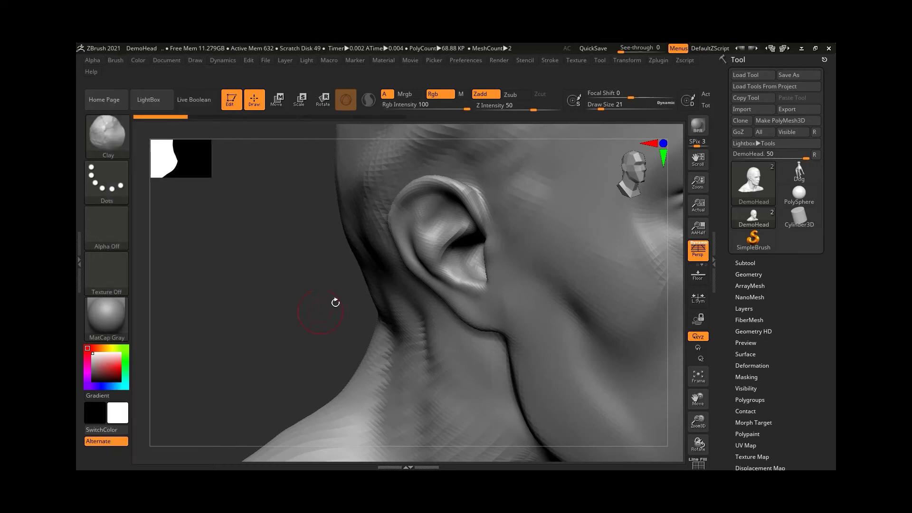
drag(336, 301, 228, 307)
mouse_move(614, 325)
alt+mouse_down()
mouse_move(583, 332)
mouse_move(625, 326)
mouse_move(585, 320)
mouse_move(575, 305)
mouse_move(609, 310)
alt+mouse_up()
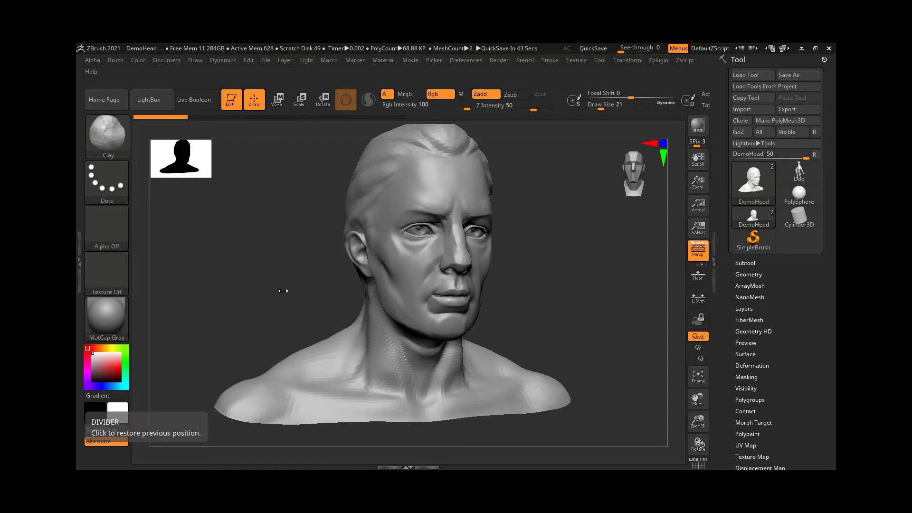
Select the DamStandard brush.
key(b)
key(s)
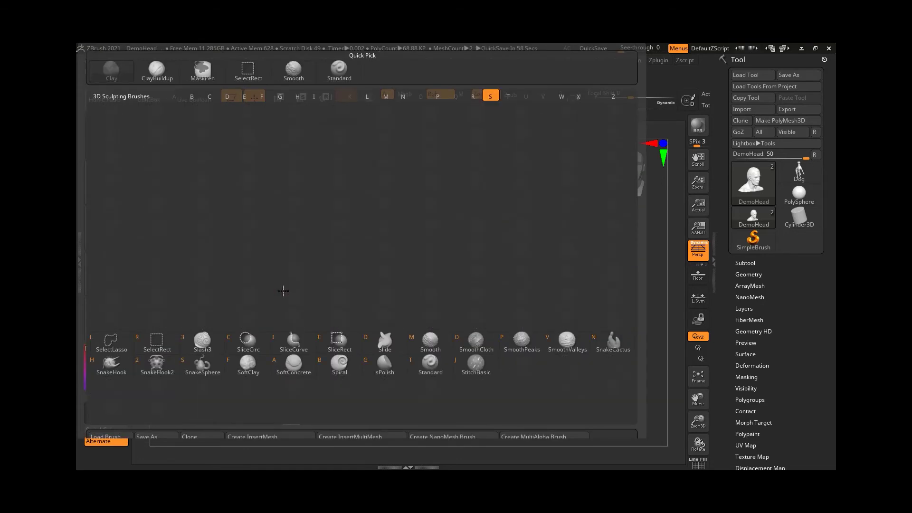
key(b)
key(s)
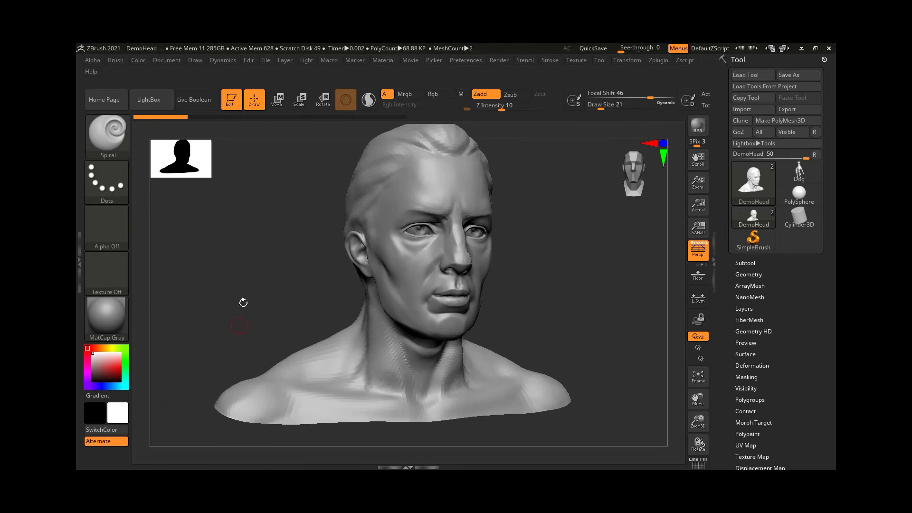
key(b)
key(d)
key(s)
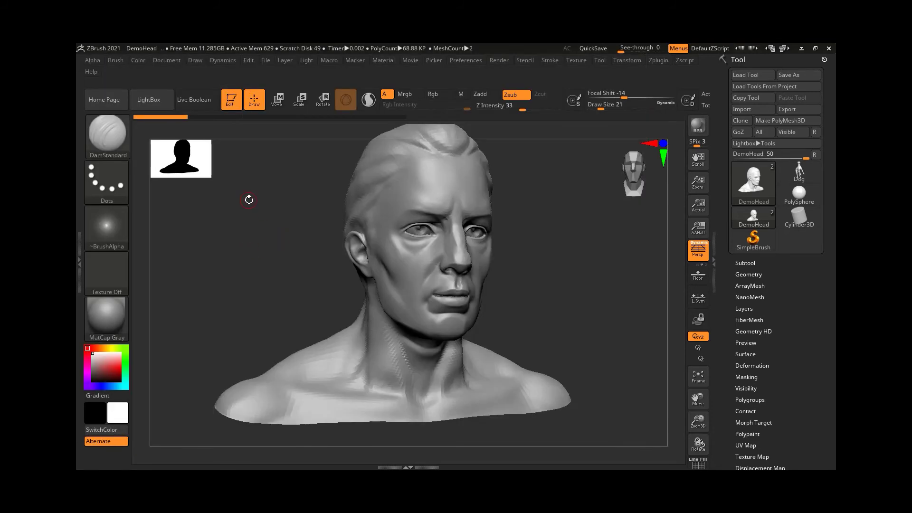
Try a DamStandard crease from beside the eye down the cheek to the chin and undo it.
alt+drag(521, 285, 538, 291)
mouse_move(409, 235)
mouse_down()
mouse_move(443, 293)
mouse_move(446, 367)
mouse_move(472, 382)
mouse_move(525, 370)
mouse_up()
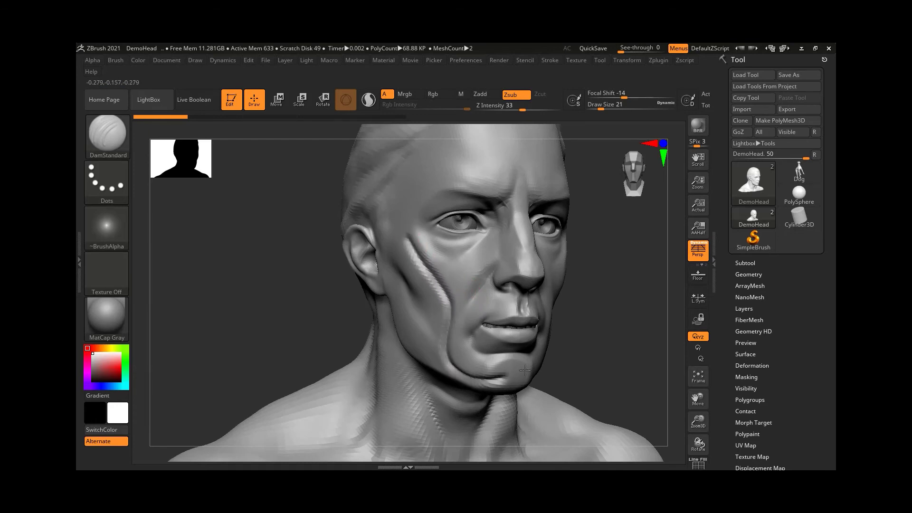
key(ctrl+z)
key(ctrl+z)
key(ctrl+z)
key(ctrl+shift+z)
Try a DamStandard crease from the inner eye across the cheek down to the jaw, inspect it and undo it.
mouse_move(499, 258)
mouse_down()
mouse_move(436, 299)
mouse_move(432, 336)
mouse_move(451, 389)
mouse_up()
mouse_move(565, 358)
mouse_down()
mouse_move(586, 360)
mouse_move(468, 367)
mouse_up()
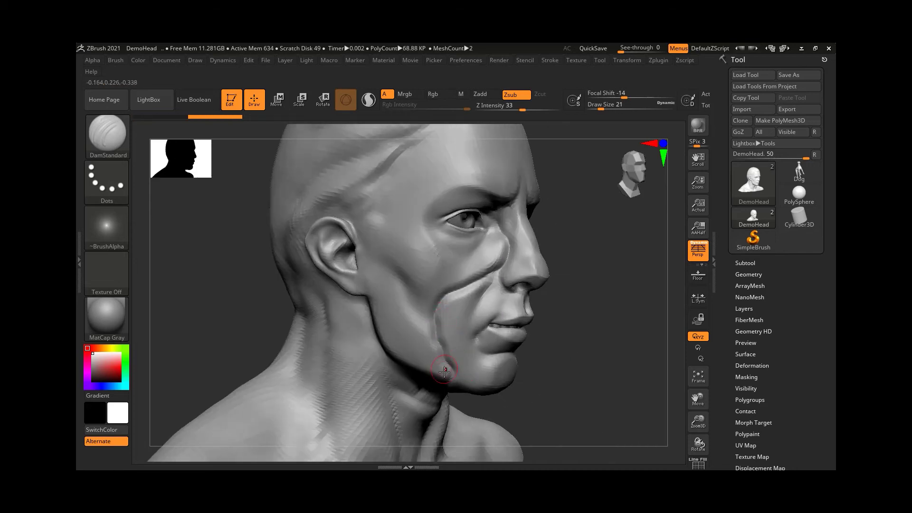
key(shift)
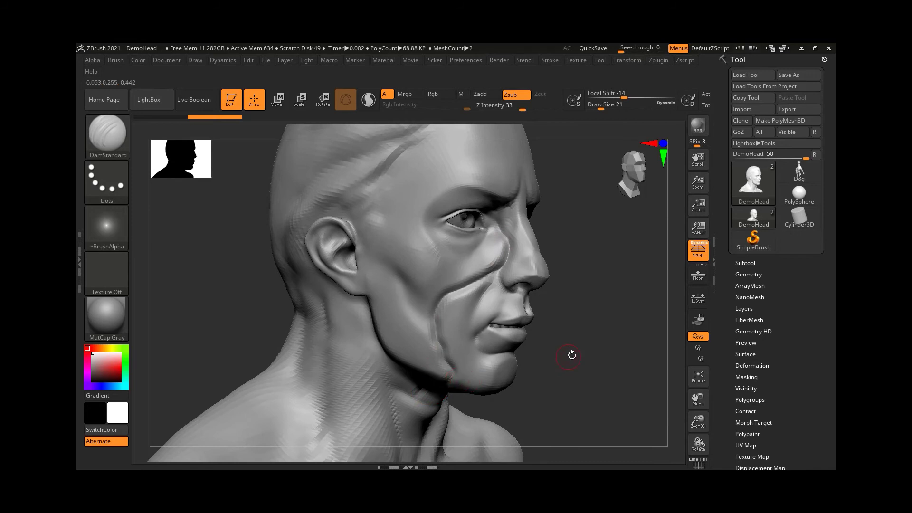
drag(572, 354, 562, 355)
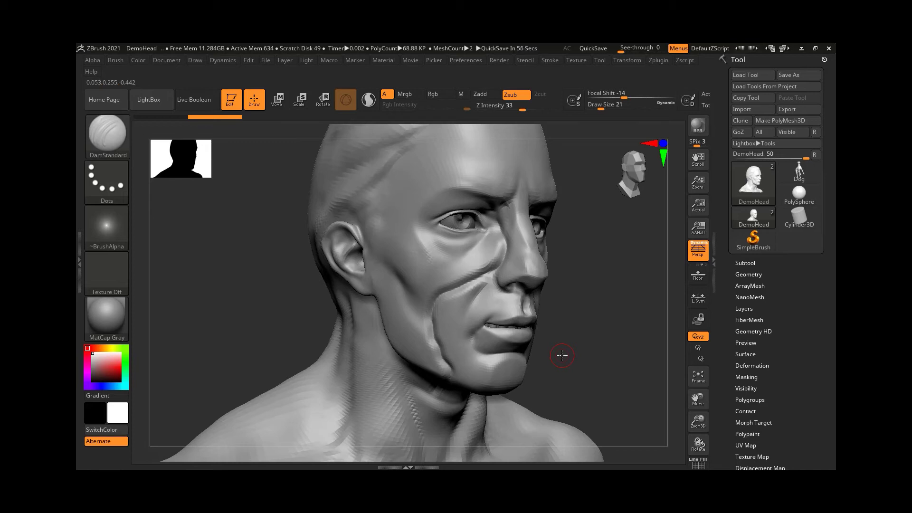
key(ctrl+z)
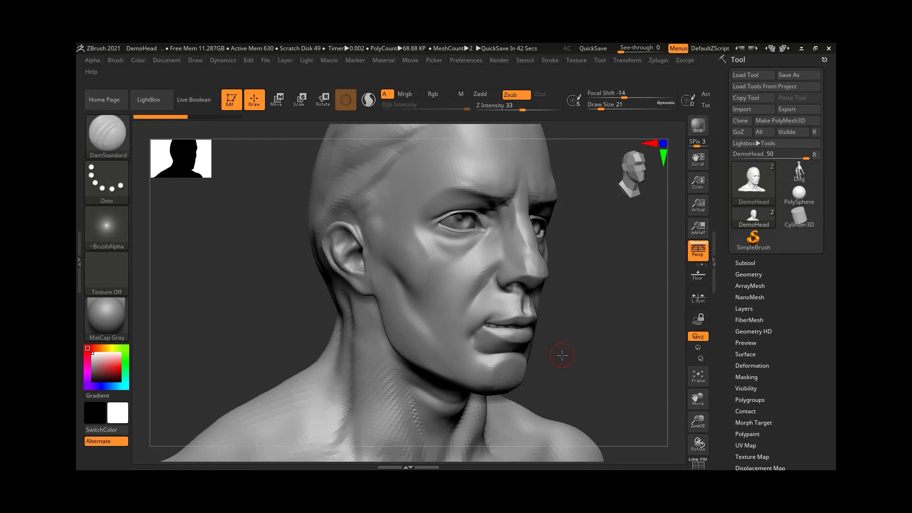
Set the Lazy Mouse LazyRadius to 10 and test looping DamStandard strokes over the forehead and cheek, undoing them.
click(549, 60)
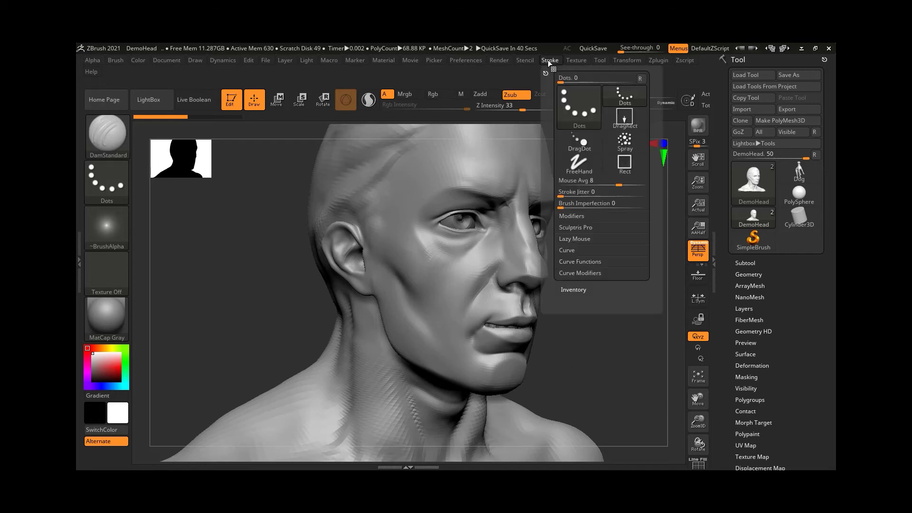
click(582, 239)
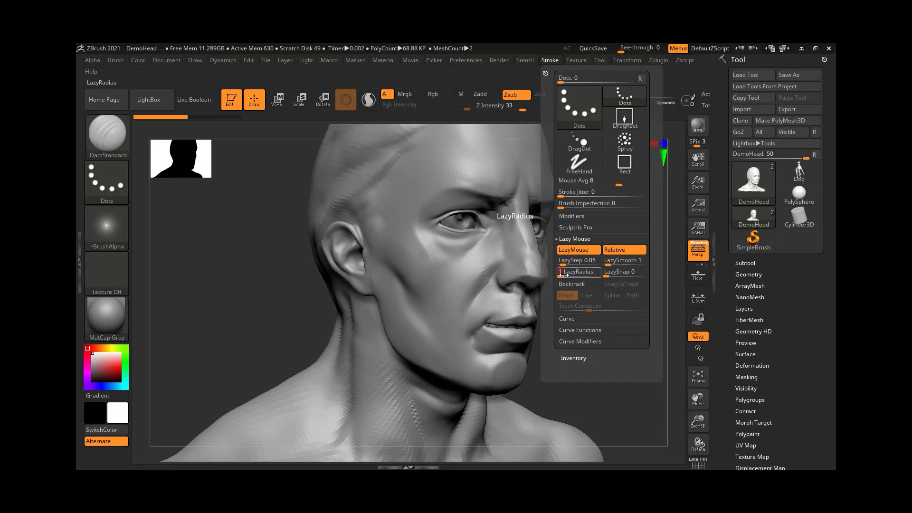
text(10)
key(Return)
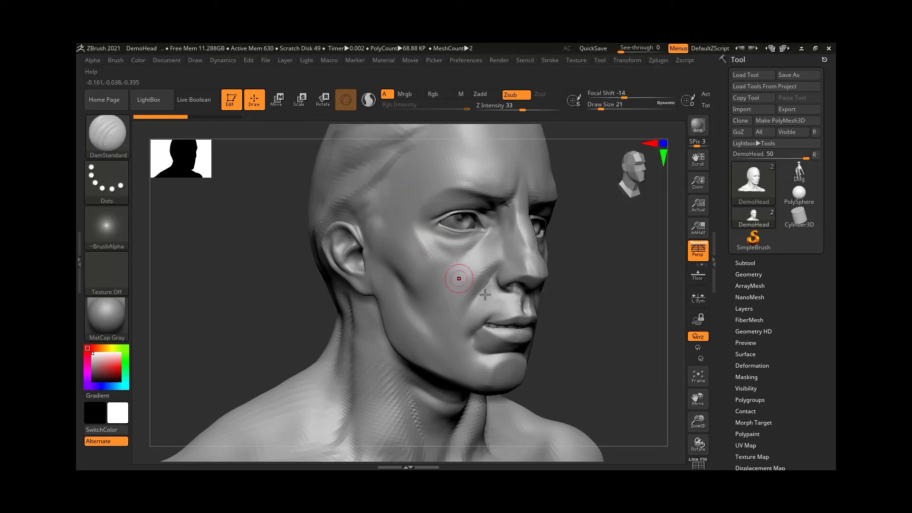
mouse_move(478, 161)
mouse_down()
mouse_move(442, 165)
mouse_move(411, 190)
mouse_move(410, 253)
mouse_move(437, 303)
mouse_move(437, 324)
mouse_move(407, 344)
mouse_move(406, 309)
mouse_move(456, 304)
mouse_move(470, 283)
mouse_move(456, 262)
mouse_move(399, 270)
mouse_move(382, 240)
mouse_move(389, 214)
mouse_move(444, 197)
mouse_move(452, 169)
mouse_move(418, 146)
mouse_move(403, 152)
mouse_up()
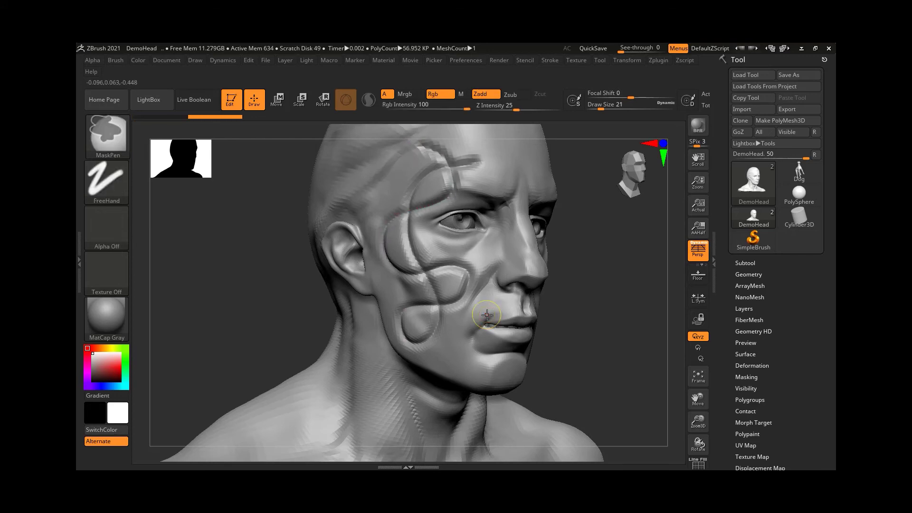
key(ctrl+z)
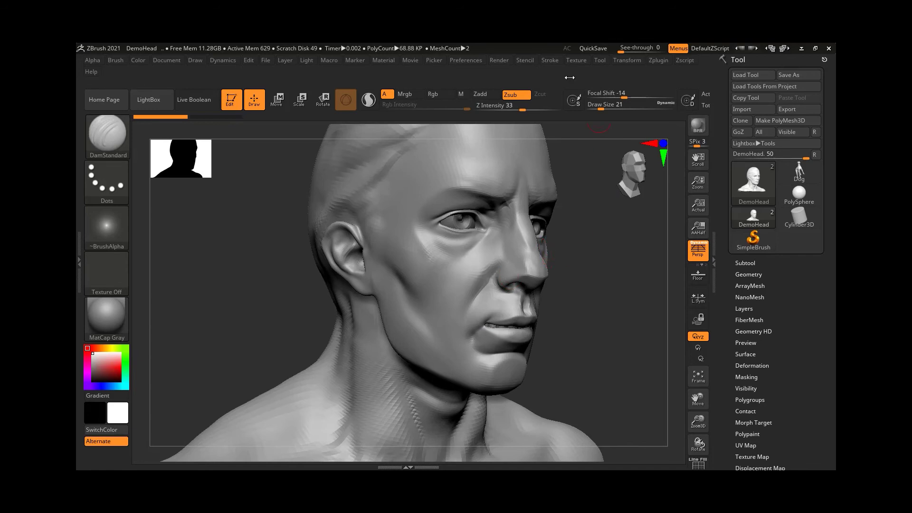
Set the Lazy Mouse LazyRadius to 50 and test DamStandard curves from the temple over the cheek, undoing them.
click(549, 63)
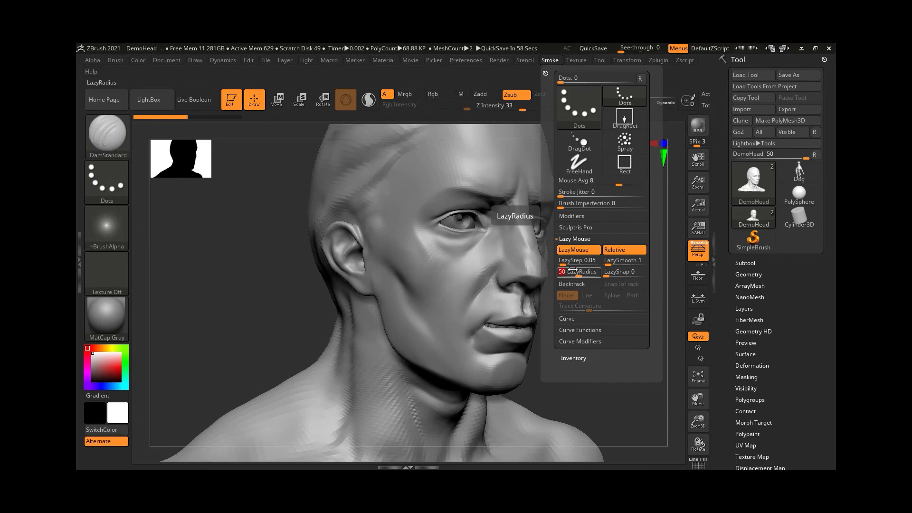
mouse_move(437, 159)
mouse_down()
mouse_move(398, 193)
mouse_move(397, 223)
mouse_move(468, 257)
mouse_move(476, 277)
mouse_move(468, 297)
mouse_move(422, 316)
mouse_move(394, 276)
mouse_move(413, 251)
mouse_move(460, 266)
mouse_move(455, 309)
mouse_move(401, 340)
mouse_move(408, 355)
mouse_move(451, 363)
mouse_move(444, 316)
mouse_move(392, 249)
mouse_move(424, 208)
mouse_move(476, 187)
mouse_move(488, 163)
mouse_move(420, 150)
mouse_move(404, 204)
mouse_move(492, 266)
mouse_move(478, 315)
mouse_move(435, 334)
mouse_move(425, 316)
mouse_move(449, 266)
mouse_move(476, 240)
mouse_up()
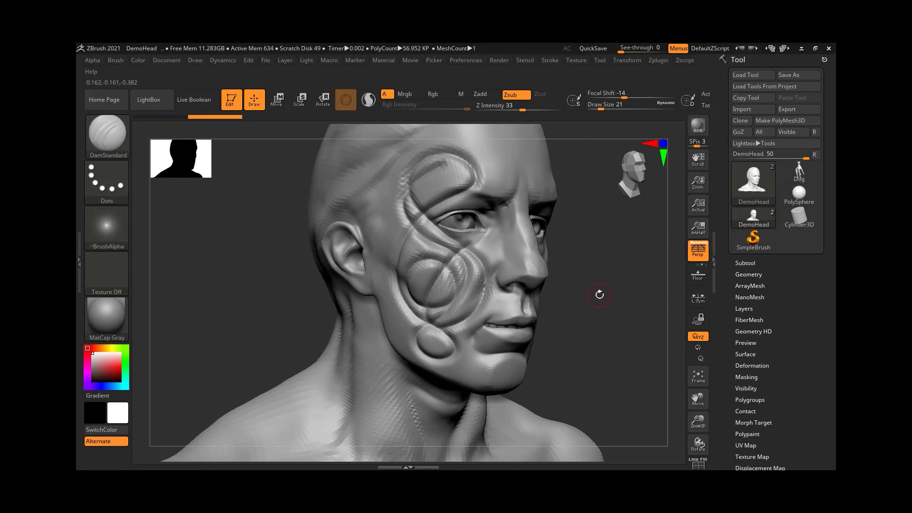
key(ctrl+z)
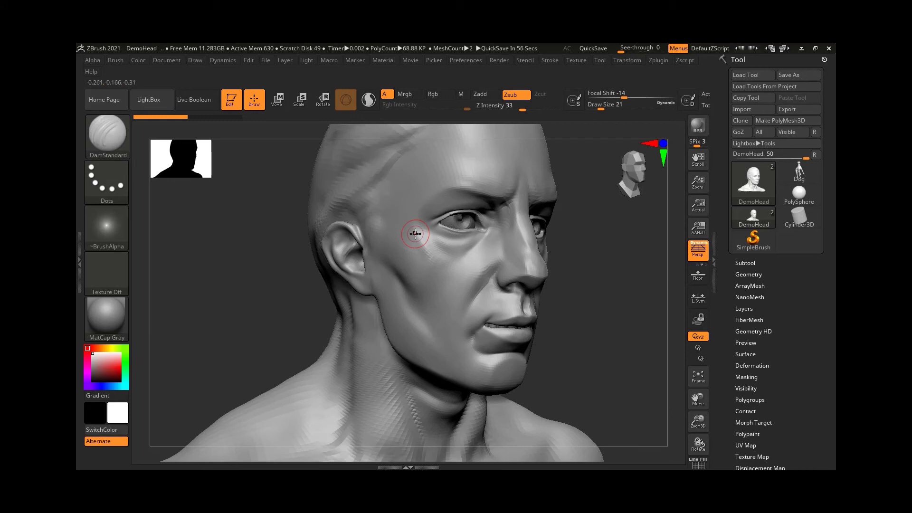
mouse_move(435, 163)
mouse_down()
mouse_move(398, 192)
mouse_move(385, 226)
mouse_move(439, 274)
mouse_move(436, 303)
mouse_move(406, 338)
mouse_move(434, 366)
mouse_up()
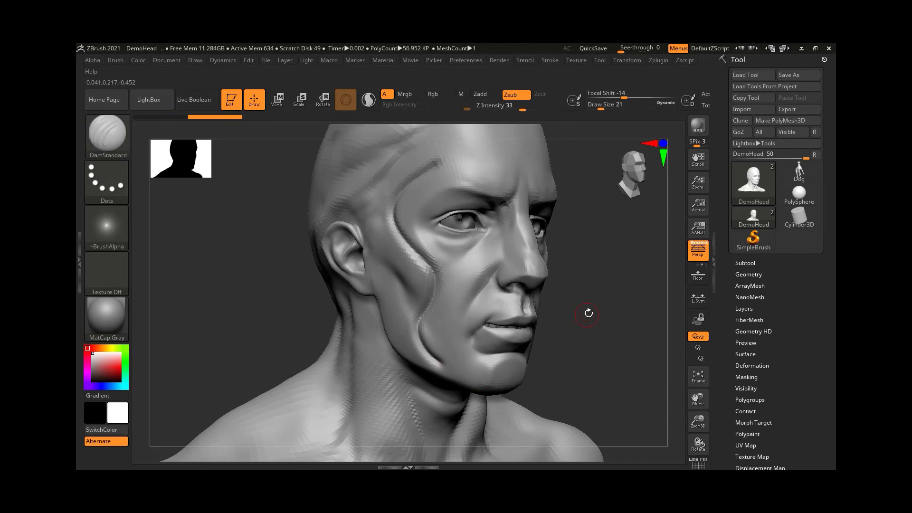
key(ctrl)
Raise the Lazy Mouse LazyStep to about 5.53, test a DamStandard stroke on the side of the face and undo it.
click(550, 60)
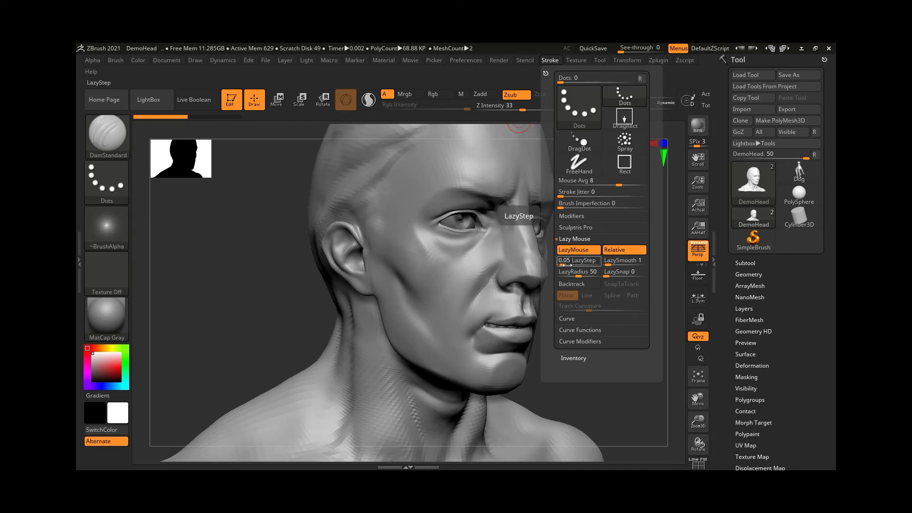
drag(565, 265, 587, 266)
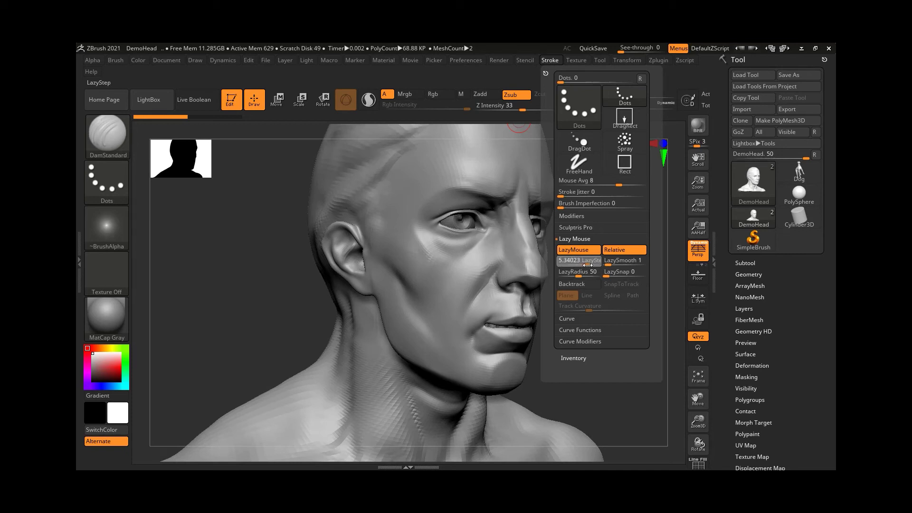
mouse_move(449, 152)
mouse_down()
mouse_move(361, 218)
mouse_move(359, 253)
mouse_move(386, 298)
mouse_move(481, 392)
mouse_move(517, 336)
mouse_move(422, 196)
mouse_up()
key(ctrl+z)
Lower the LazyStep to about 1.9, test a stroke from the forehead down the cheek and undo it.
click(554, 62)
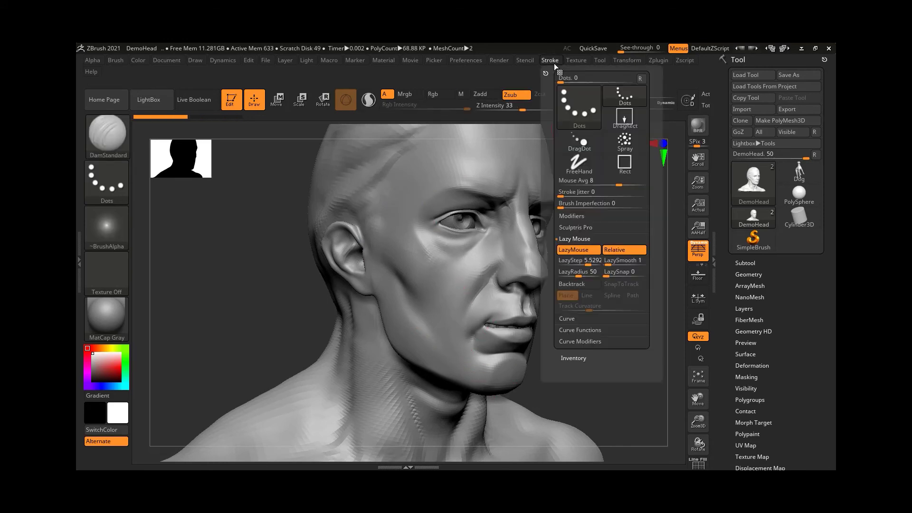
mouse_move(442, 148)
mouse_down()
mouse_move(419, 176)
mouse_move(402, 269)
mouse_move(420, 311)
mouse_move(484, 335)
mouse_move(449, 259)
mouse_move(409, 235)
mouse_move(400, 172)
mouse_move(478, 143)
mouse_move(481, 239)
mouse_move(417, 278)
mouse_move(383, 340)
mouse_move(389, 356)
mouse_move(457, 370)
mouse_move(459, 303)
mouse_move(372, 267)
mouse_move(371, 209)
mouse_move(484, 301)
mouse_move(554, 252)
mouse_move(356, 251)
mouse_move(504, 317)
mouse_move(459, 267)
mouse_move(417, 331)
mouse_move(403, 160)
mouse_move(479, 377)
mouse_move(424, 323)
mouse_move(483, 353)
mouse_move(488, 304)
mouse_move(509, 325)
mouse_move(376, 317)
mouse_move(388, 183)
mouse_move(436, 205)
mouse_move(439, 242)
mouse_move(475, 285)
mouse_move(424, 313)
mouse_move(482, 342)
mouse_move(426, 287)
mouse_move(505, 302)
mouse_move(393, 233)
mouse_move(428, 232)
mouse_move(496, 358)
mouse_move(420, 349)
mouse_move(421, 361)
mouse_move(422, 167)
mouse_move(455, 182)
mouse_move(475, 309)
mouse_up()
key(ctrl+z)
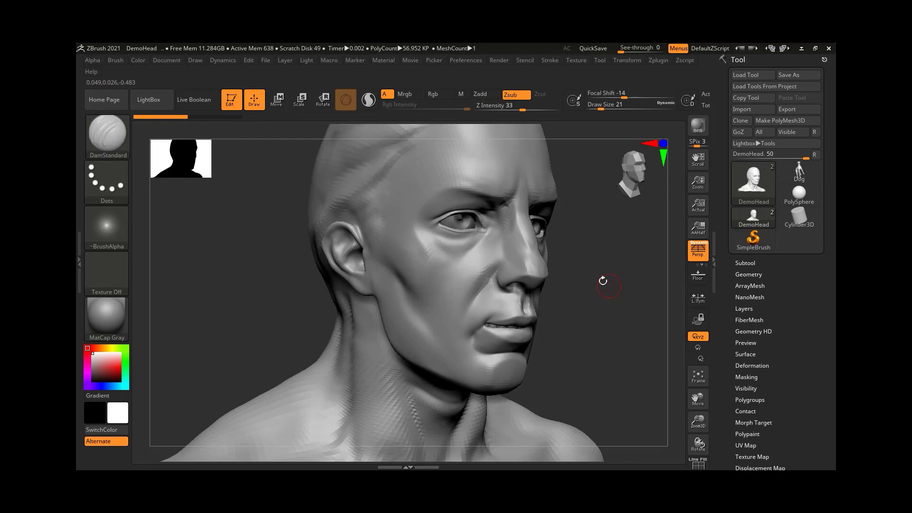
Set the LazyStep to 0.05 and carve a long smooth curve from the temple around the cheek and along the jaw.
click(549, 61)
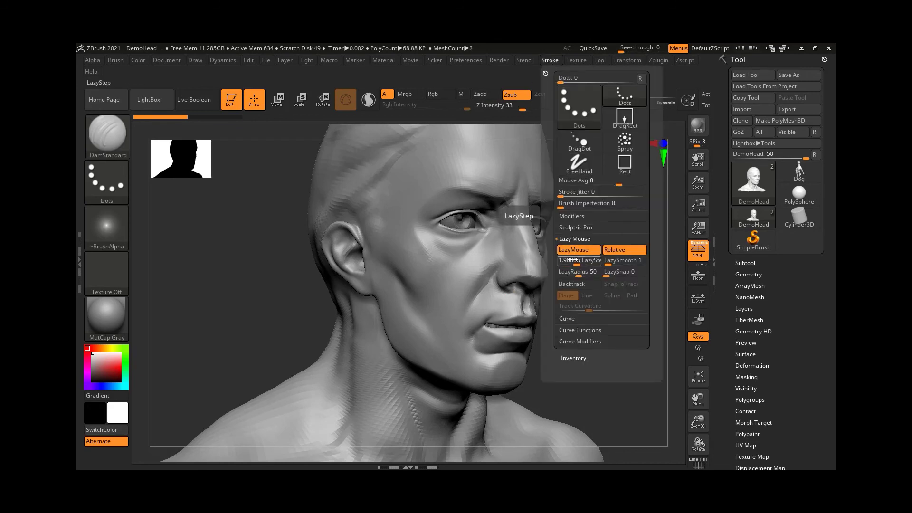
click(572, 260)
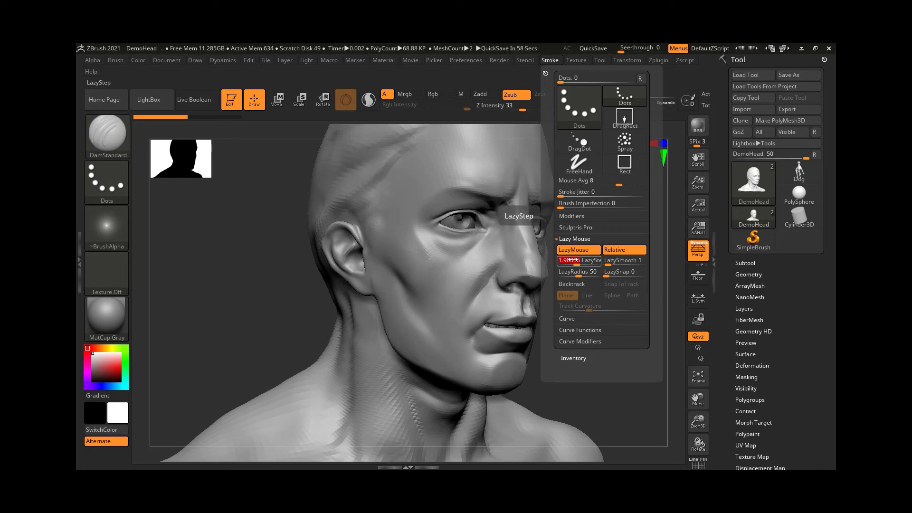
text(.05)
key(Return)
mouse_move(438, 162)
mouse_down()
mouse_move(403, 189)
mouse_move(437, 312)
mouse_move(421, 214)
mouse_move(421, 339)
mouse_move(583, 325)
mouse_up()
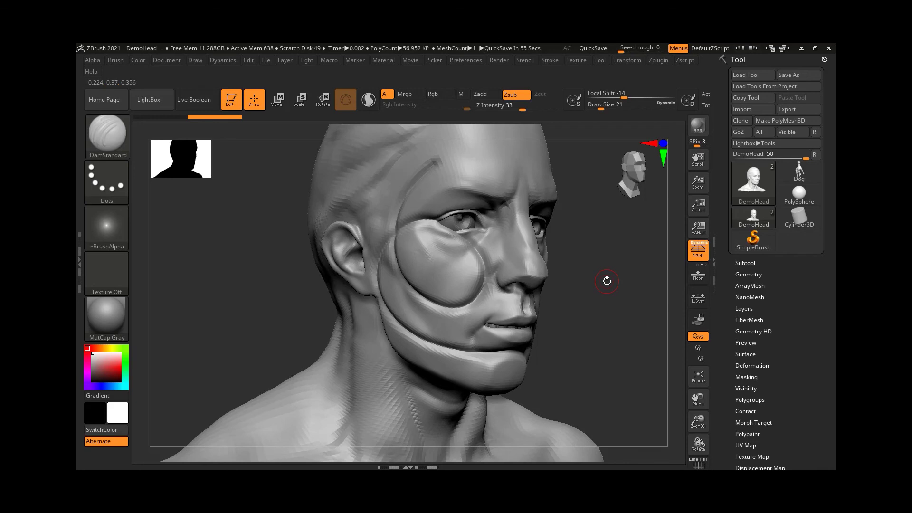
Carve another smooth DamStandard line from the chin up to the brow, and view the whole bust.
drag(607, 281, 532, 304)
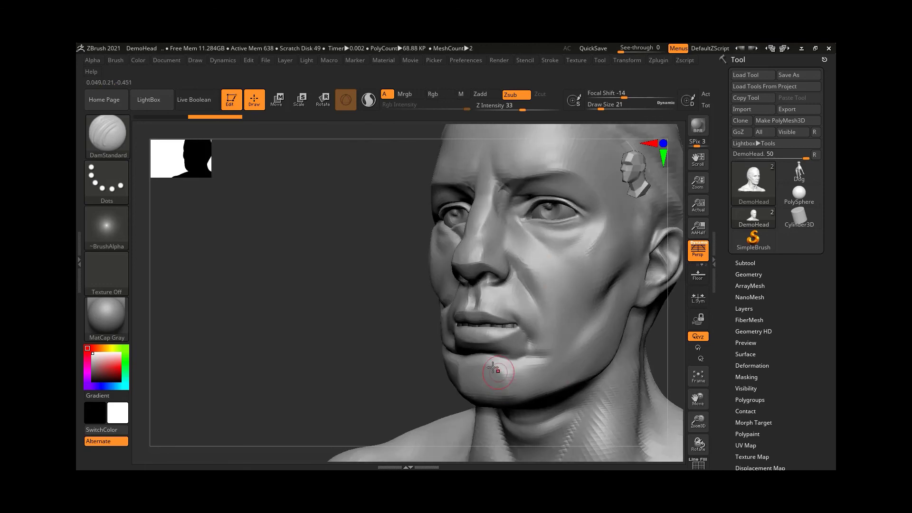
mouse_move(497, 357)
mouse_down()
mouse_move(541, 367)
mouse_move(582, 306)
mouse_move(495, 224)
mouse_move(596, 315)
mouse_move(578, 342)
mouse_move(562, 159)
mouse_move(582, 248)
mouse_move(516, 150)
mouse_move(485, 161)
mouse_up()
drag(233, 326, 304, 318)
mouse_move(592, 309)
mouse_down()
mouse_move(571, 310)
mouse_move(615, 309)
mouse_move(574, 318)
mouse_move(611, 332)
mouse_up()
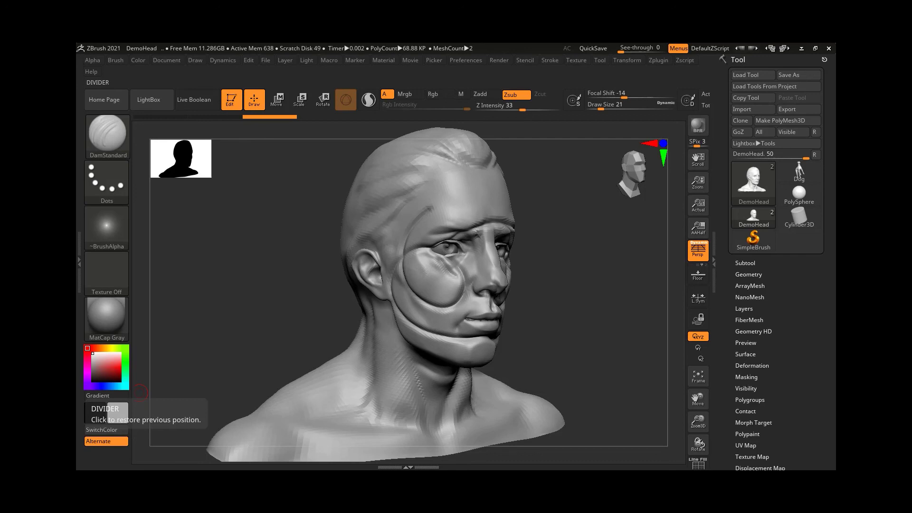
key(Escape)
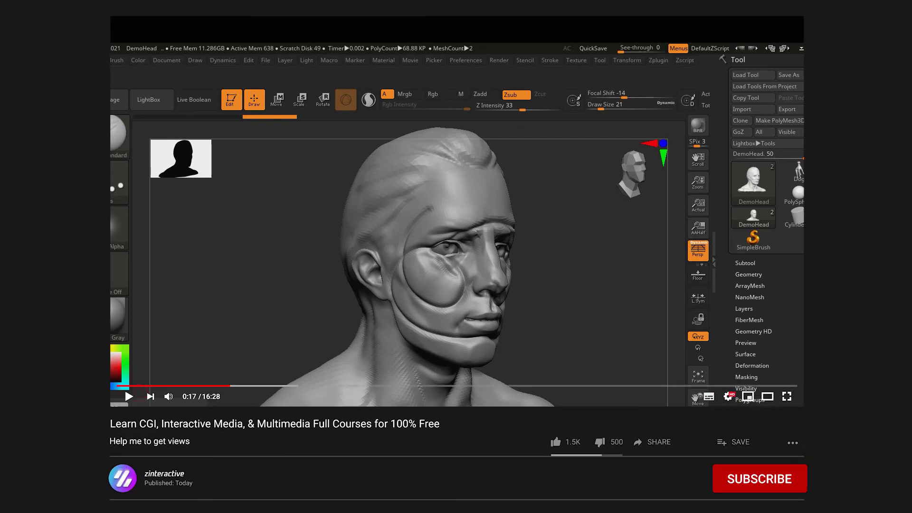
click(767, 485)
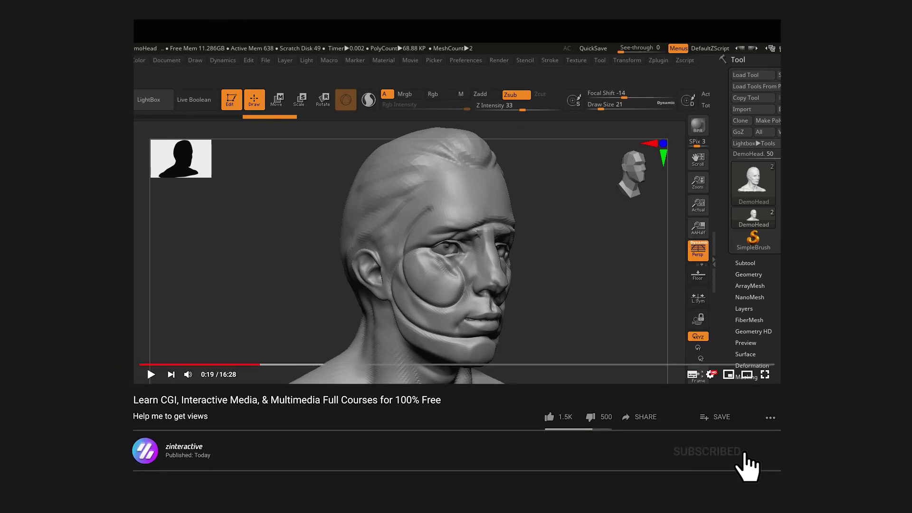